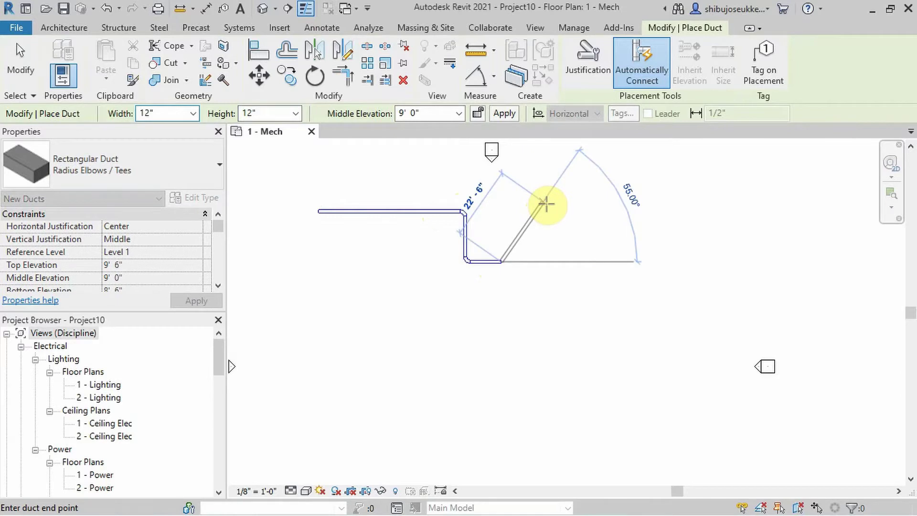
Extend the 12" x 12" rectangular duct run with three angled segments, the first about 22'-6" and the third about 18'-6" long
left_click(545, 203)
left_click(574, 224)
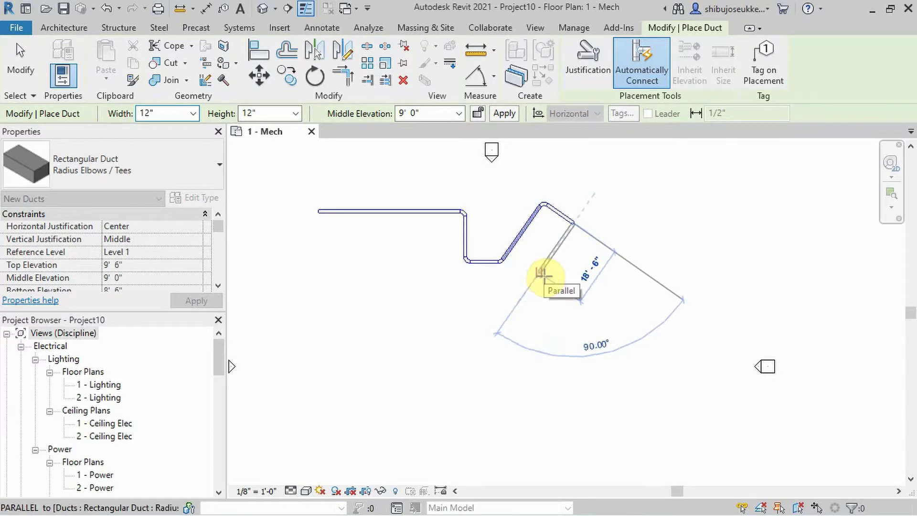
left_click(541, 274)
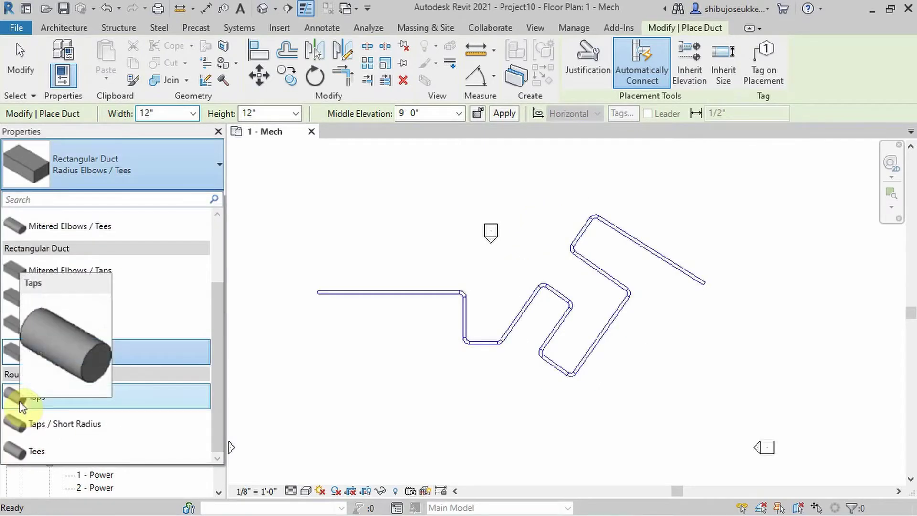
Draw a 12" Round Duct Taps run below the rectangular one: a 46'-0" horizontal segment, then a segment straight down
left_click(21, 406)
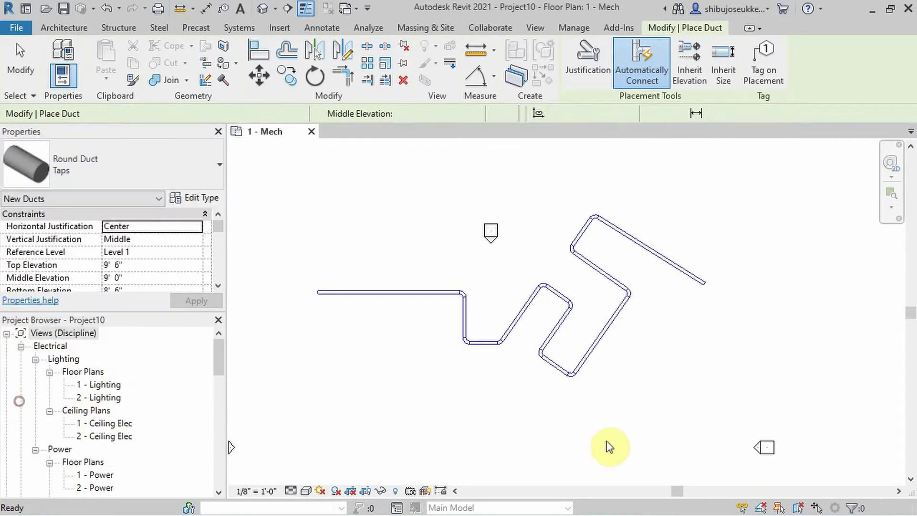
middle_click_drag(365, 418, 375, 390)
left_click(355, 373)
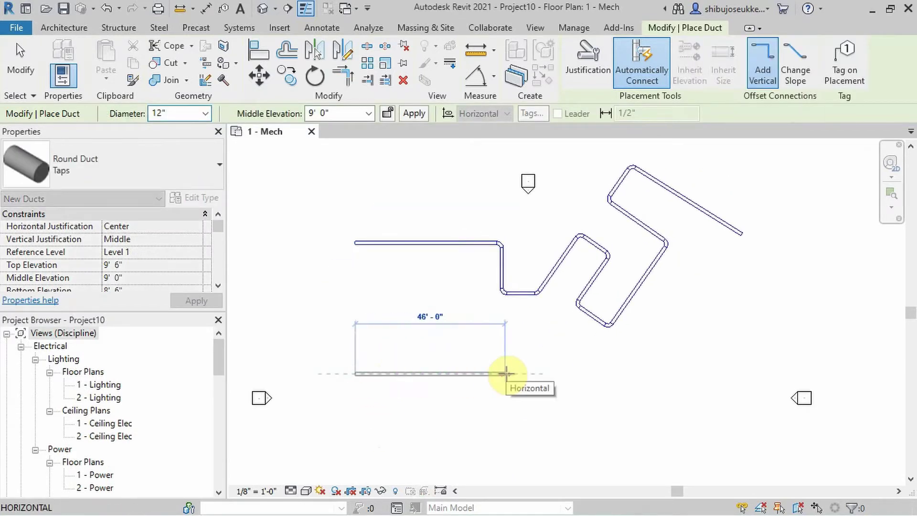
left_click(505, 374)
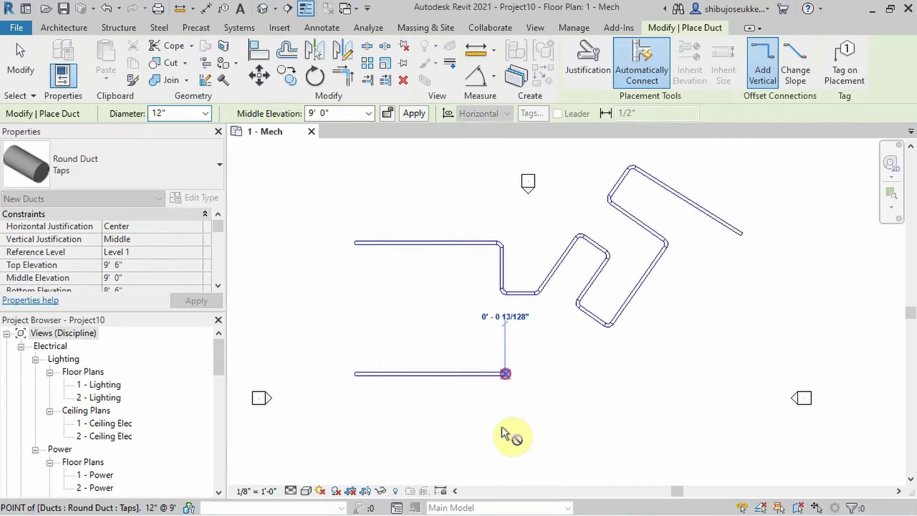
left_click(505, 438)
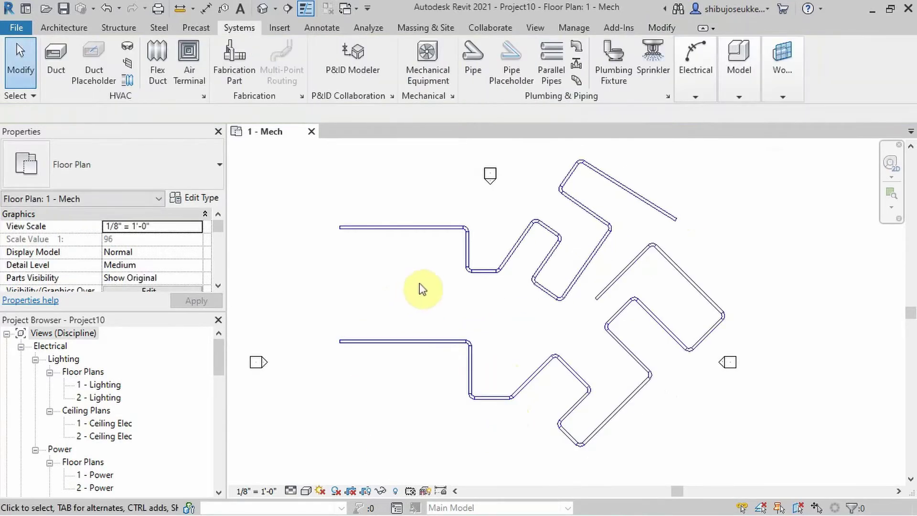
Select all ducts in the floor plan and open the "hanger for ducts 2021" graph in Dynamo
left_click(422, 284)
left_click(300, 144)
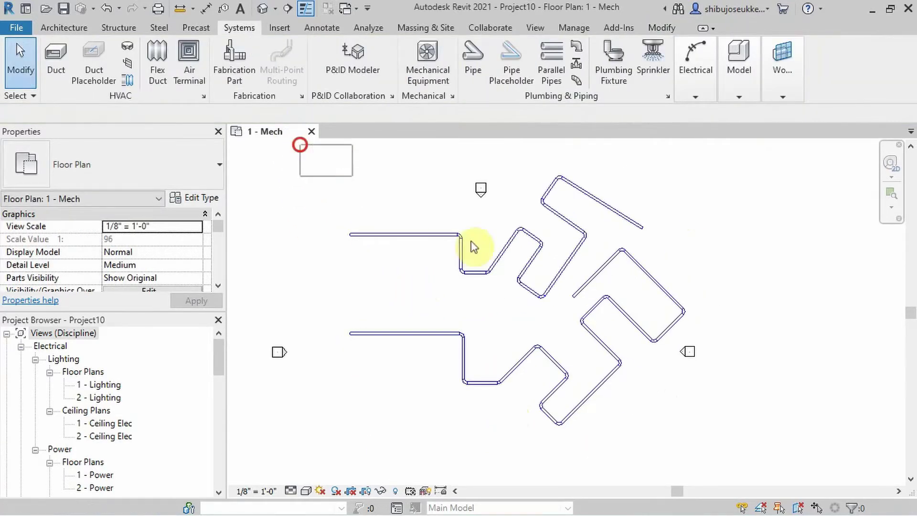
left_click_drag(474, 247, 768, 456)
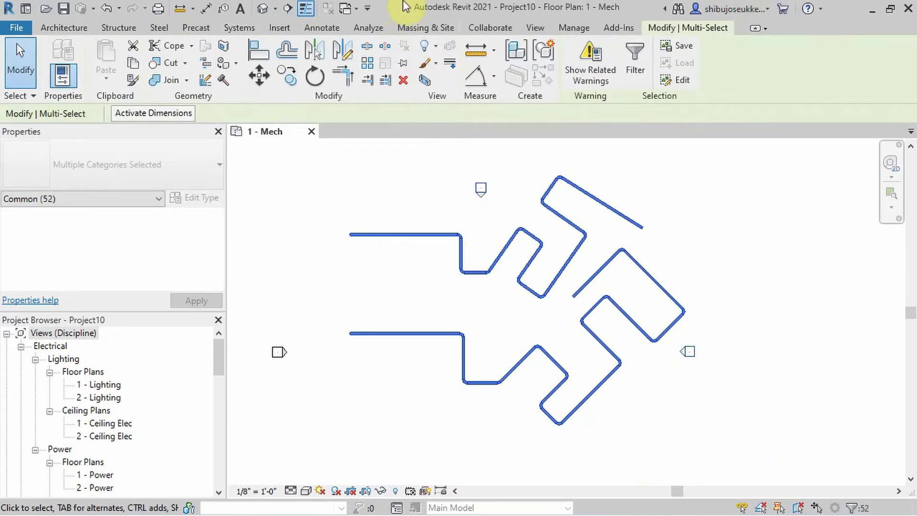
left_click(569, 28)
left_click(749, 81)
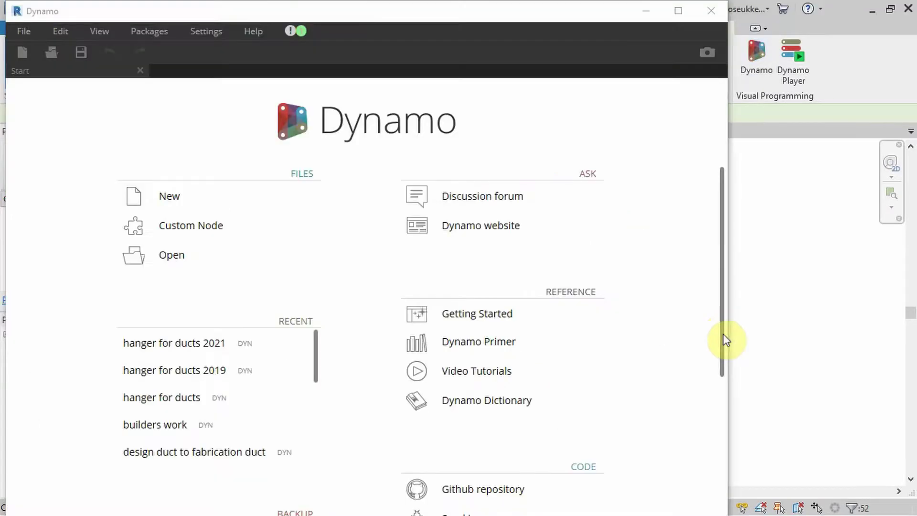
left_click(192, 346)
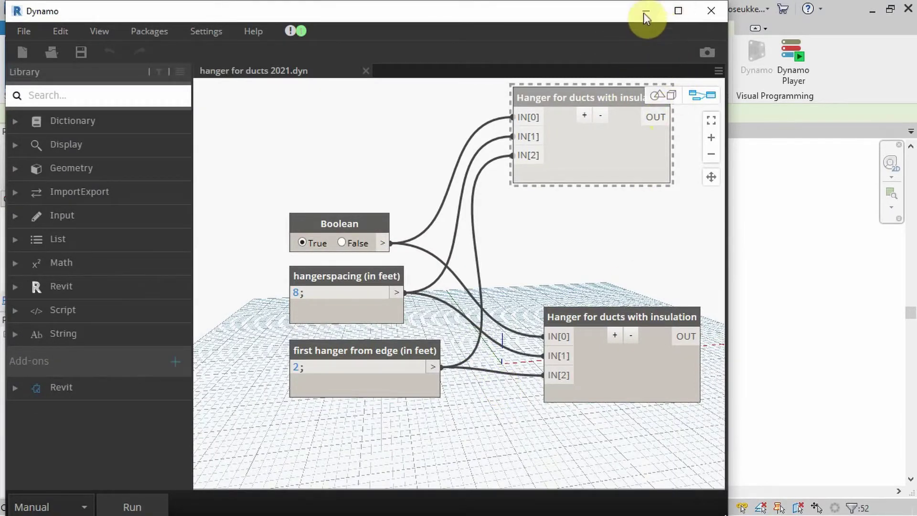
Go back to Revit, reselect both complete duct runs in the floor plan, and return to Dynamo
left_click(645, 13)
left_click(266, 221)
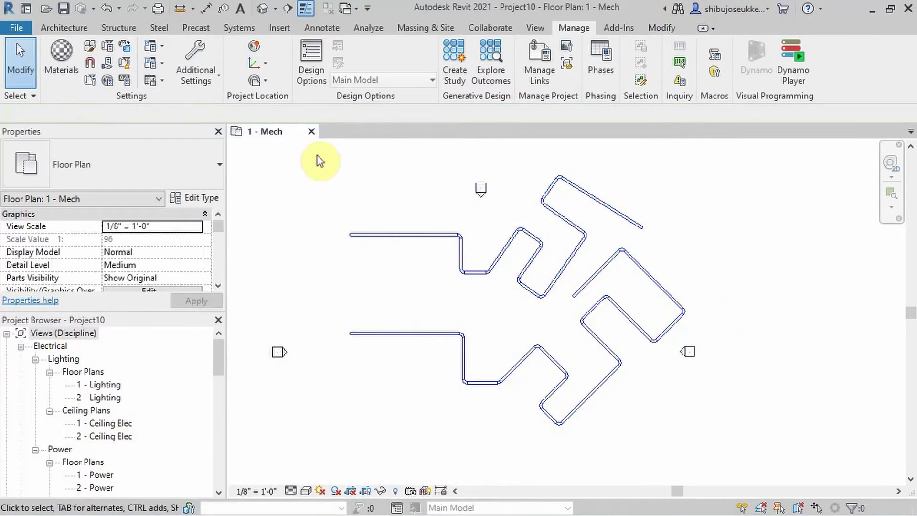
left_click_drag(317, 150, 759, 435)
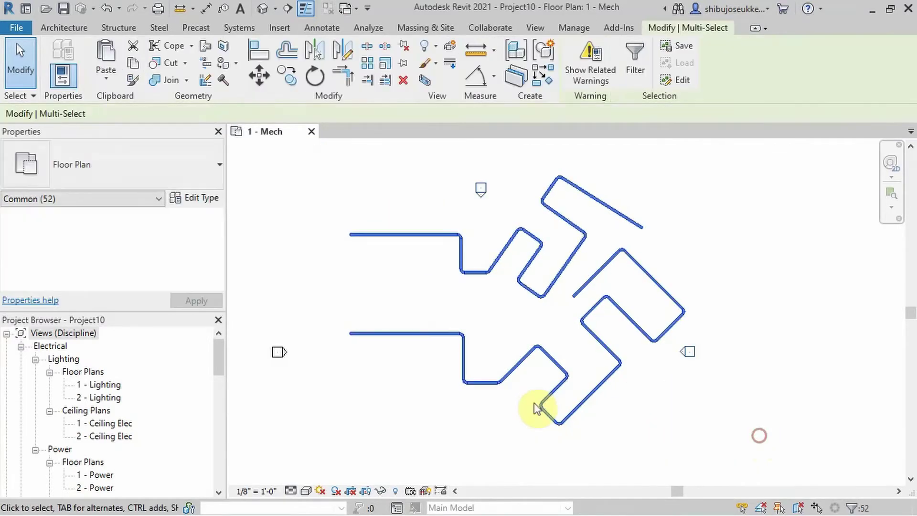
key("alt+Tab")
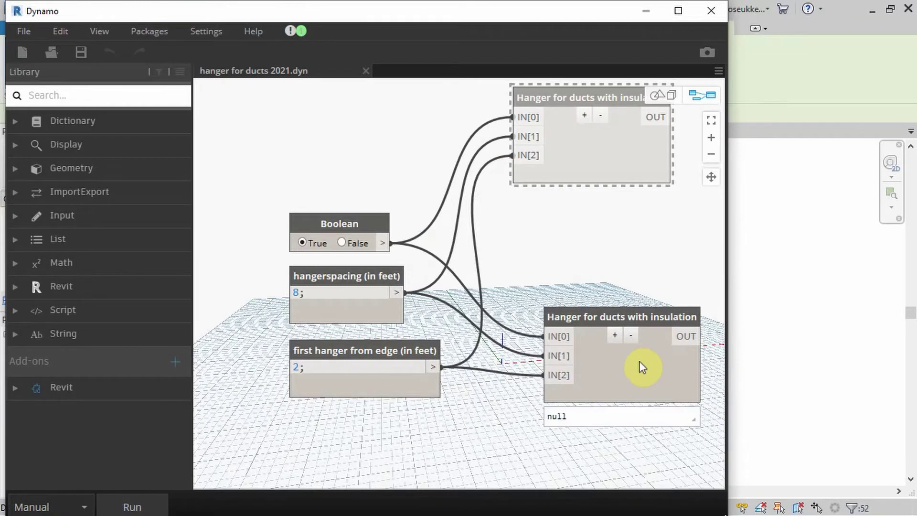
Run the hanger graph, choosing the folder "for revit 2021" inside "final dynamo" on New Volume (G:)
left_click(136, 507)
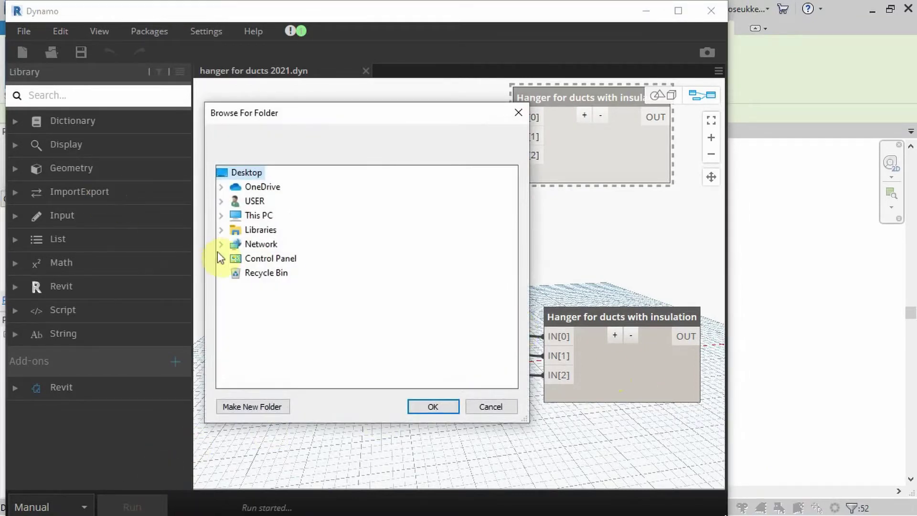
left_click(222, 215)
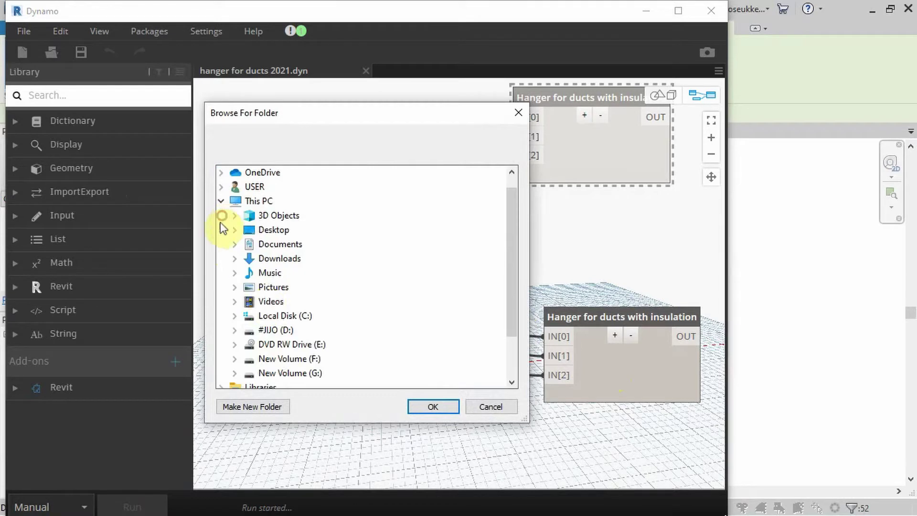
left_click(307, 375)
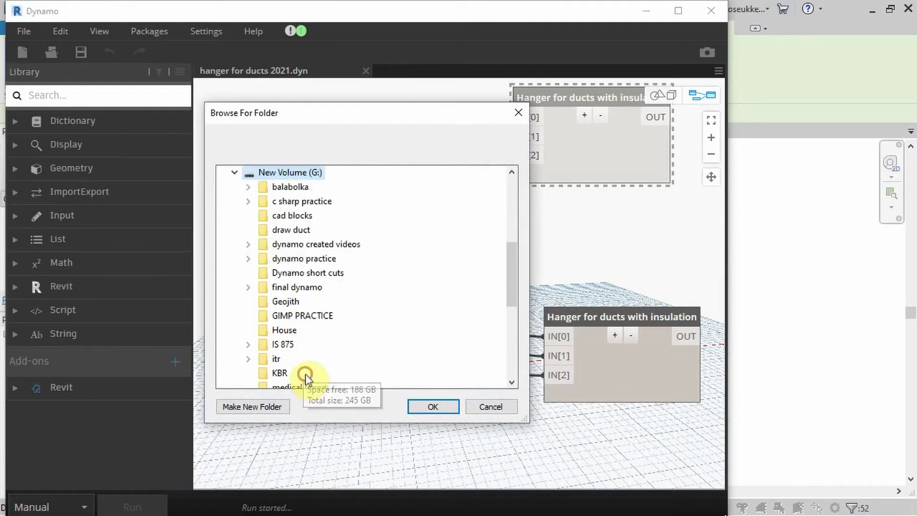
left_click(291, 287)
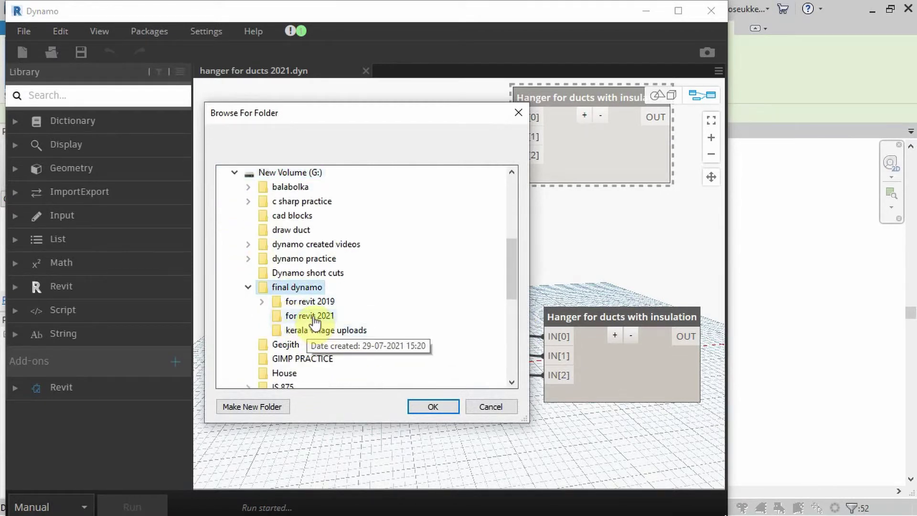
left_click(312, 315)
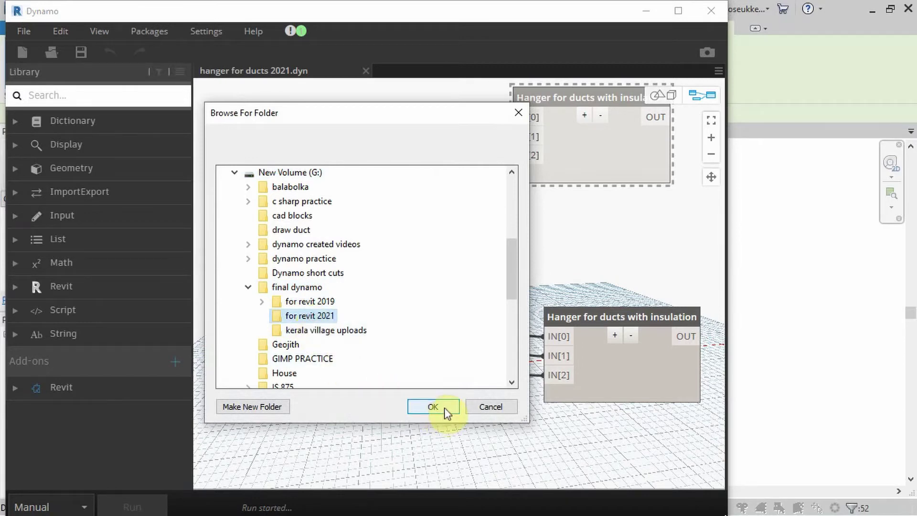
left_click(433, 407)
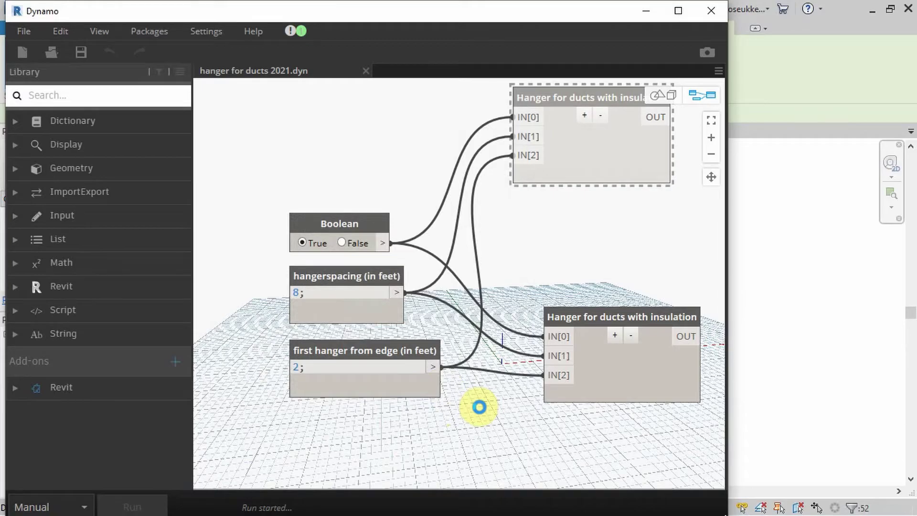
Switch back to Revit, deselect the ducts, and open the default 3D view on the duct hangers
left_click(646, 12)
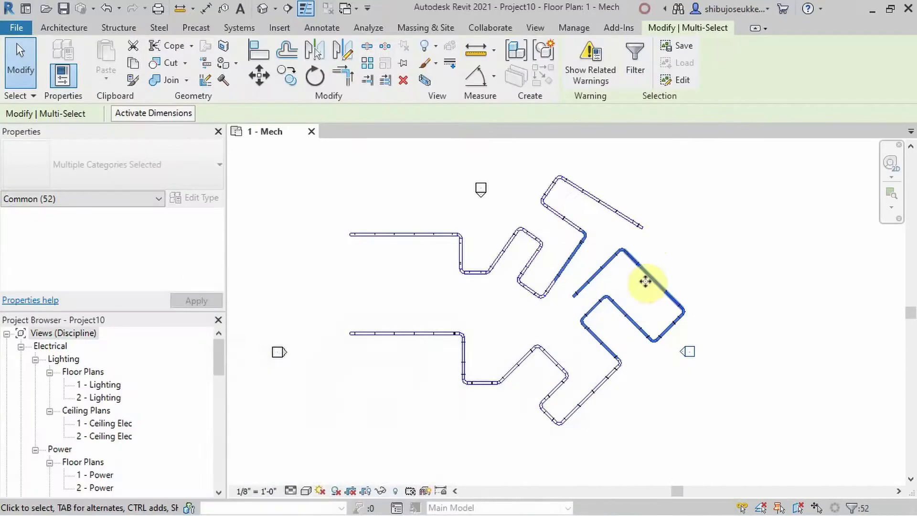
left_click(526, 320)
scroll(643, 271, "up", 3)
scroll(642, 272, "up", 1)
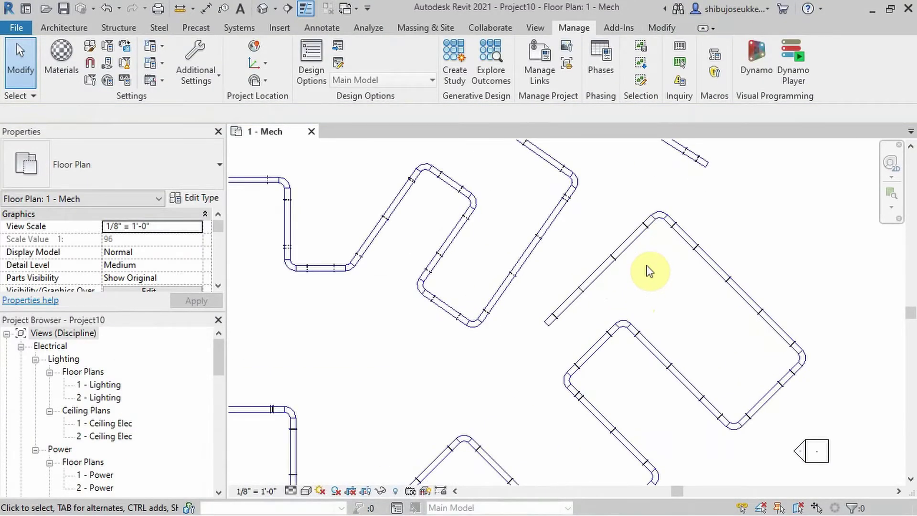
left_click(258, 10)
scroll(571, 308, "up", 5)
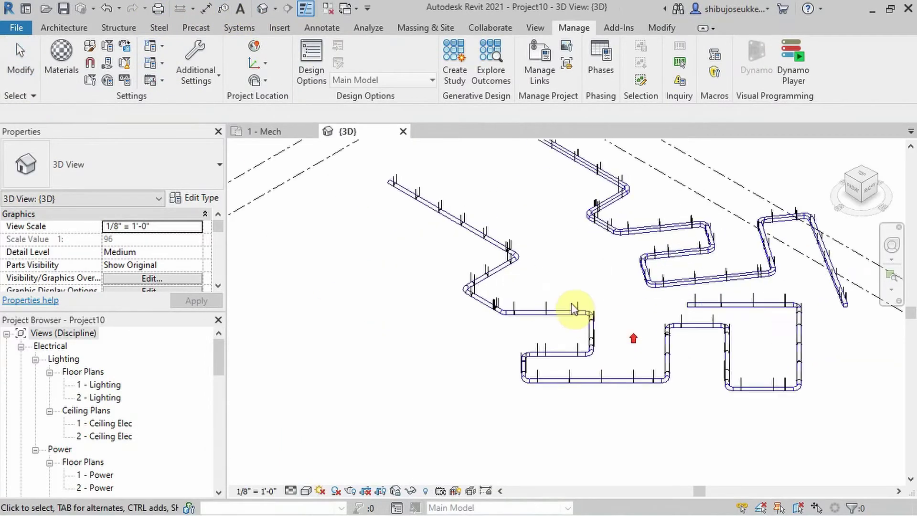
scroll(495, 276, "up", 2)
middle_click_drag(483, 293, 488, 437)
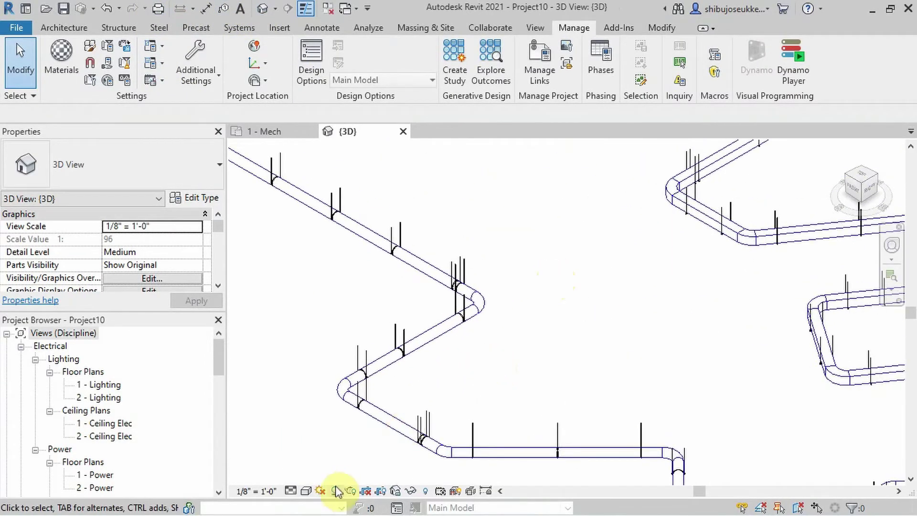
Set the 3D view's detail level to Fine and its visual style to Shaded
left_click(289, 491)
left_click(308, 480)
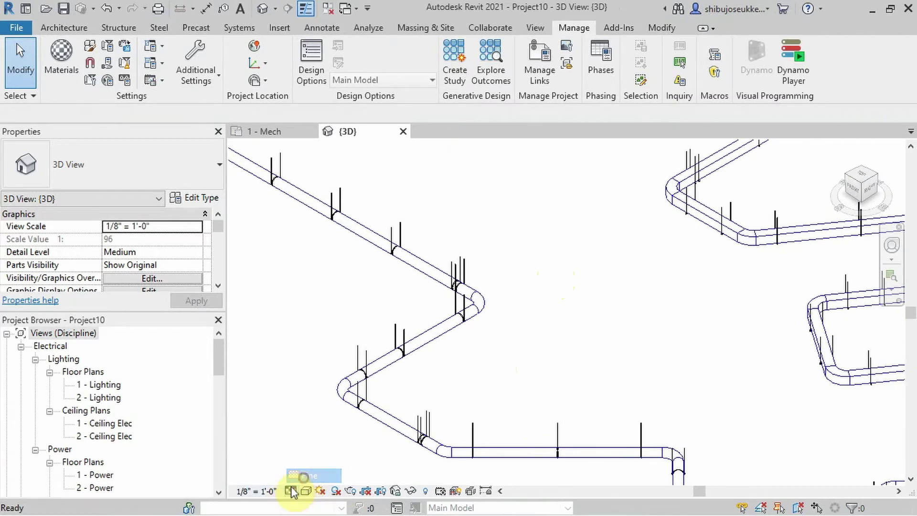
left_click(301, 490)
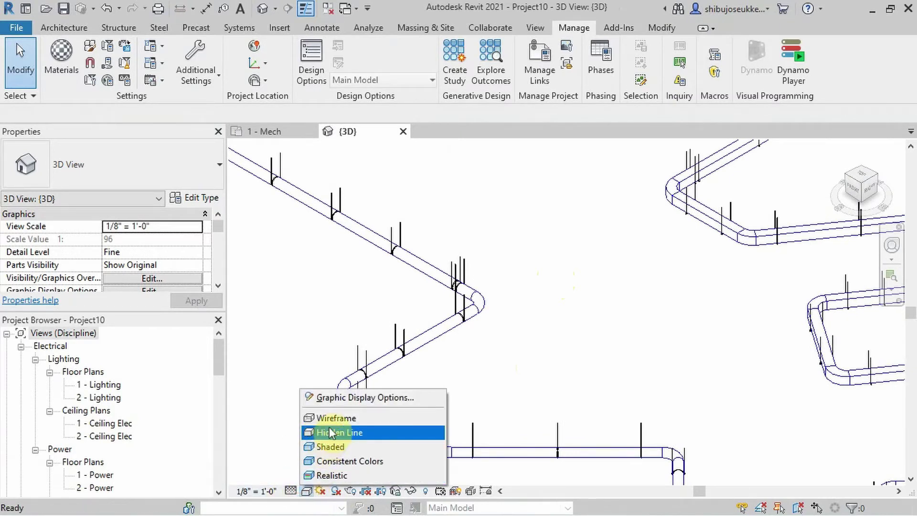
left_click(334, 446)
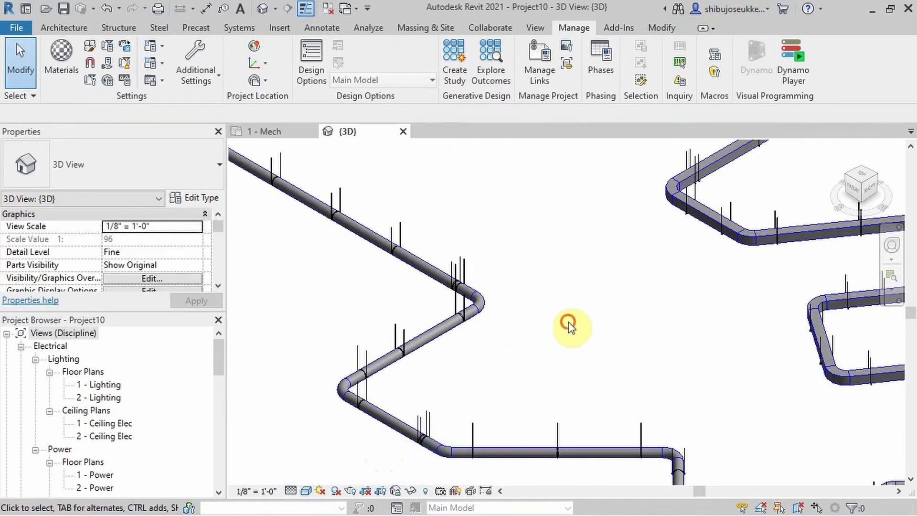
Examine the hangers along the round and rectangular duct runs up close in the 3D view
scroll(487, 321, "up", 4)
scroll(434, 340, "up", 3)
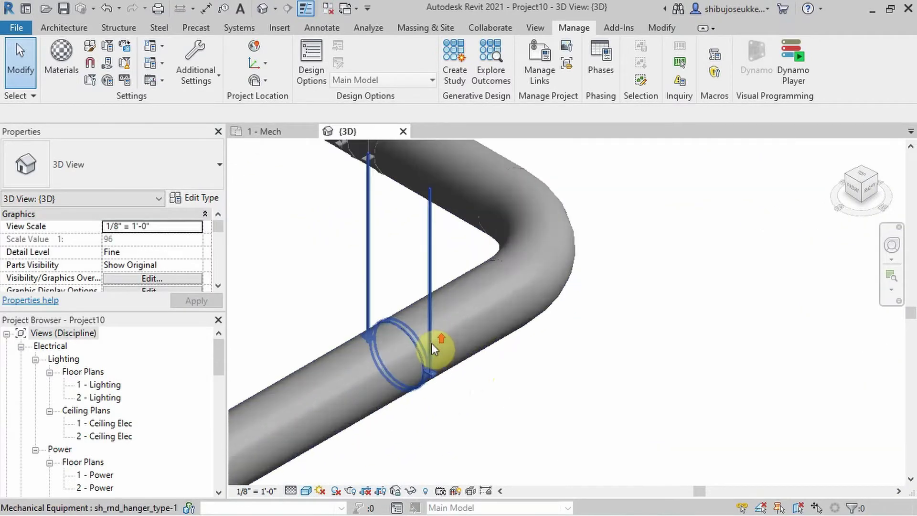
scroll(621, 285, "down", 3)
scroll(623, 290, "down", 4)
middle_click_drag(631, 277, 461, 446)
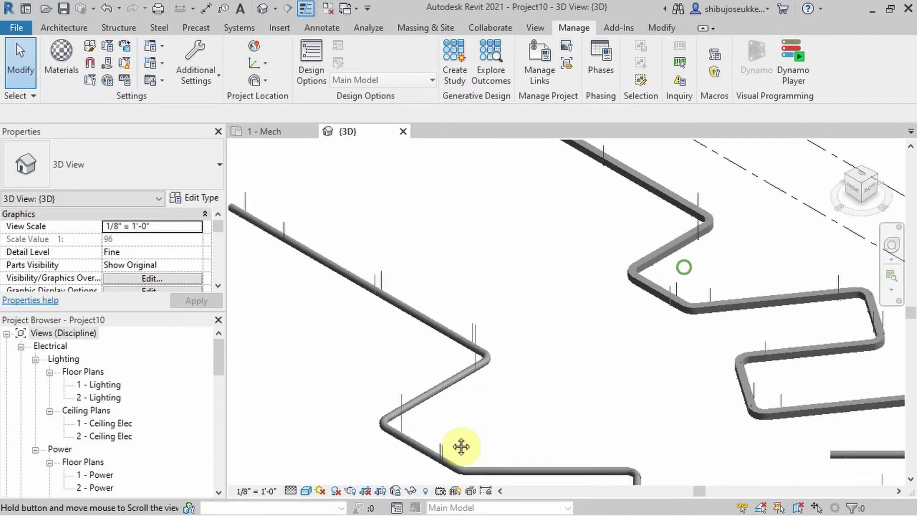
scroll(528, 296, "up", 5)
scroll(503, 336, "down", 4)
middle_click_drag(503, 336, 461, 250)
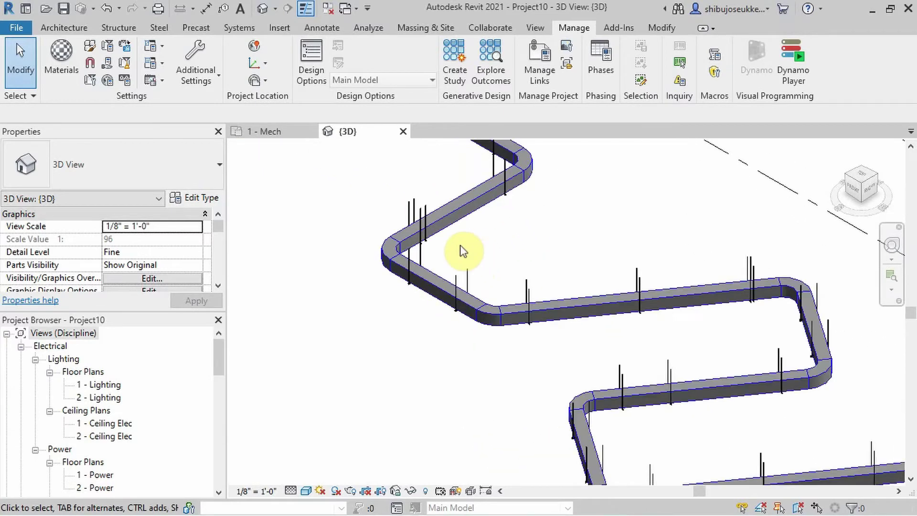
In the 1 - Mech floor plan, draw a V-shaped 12" round duct run in the empty area, its second segment about 47'-0" long
left_click(260, 131)
middle_click_drag(608, 283, 457, 396)
middle_click_drag(501, 299, 397, 385)
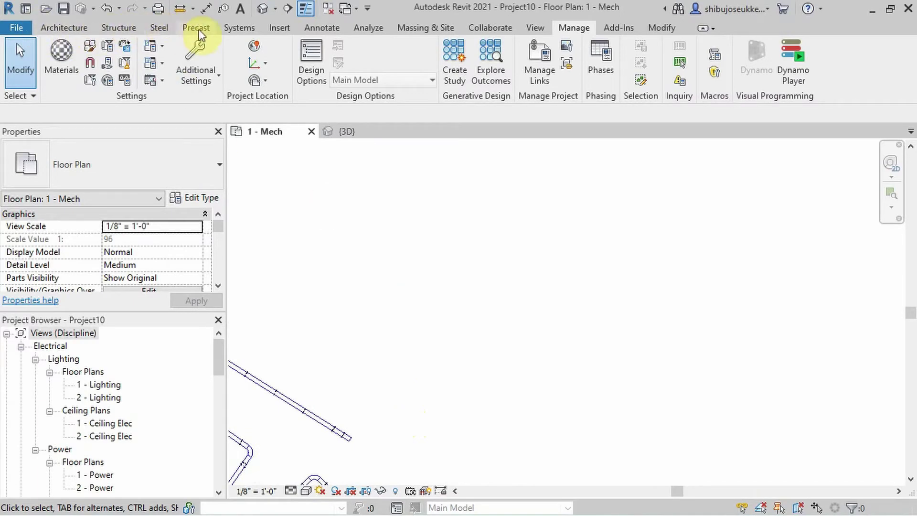
left_click(236, 27)
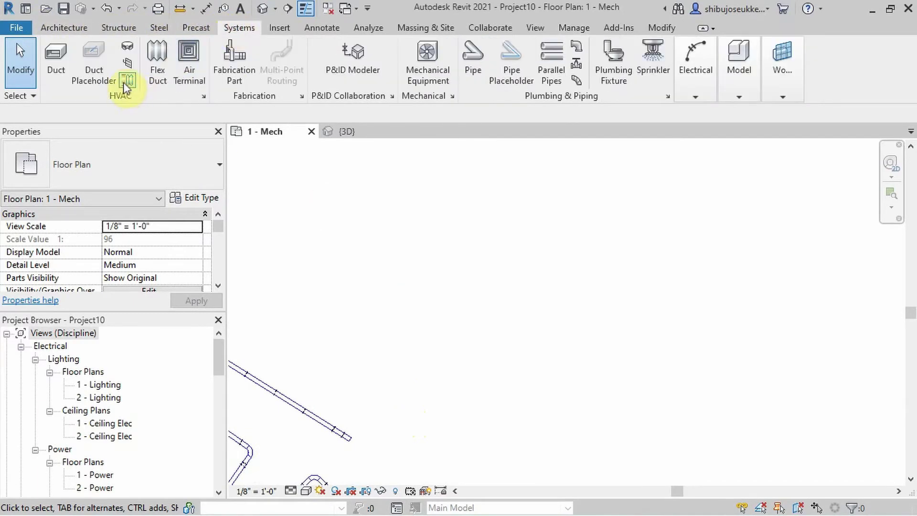
left_click(54, 58)
left_click(330, 304)
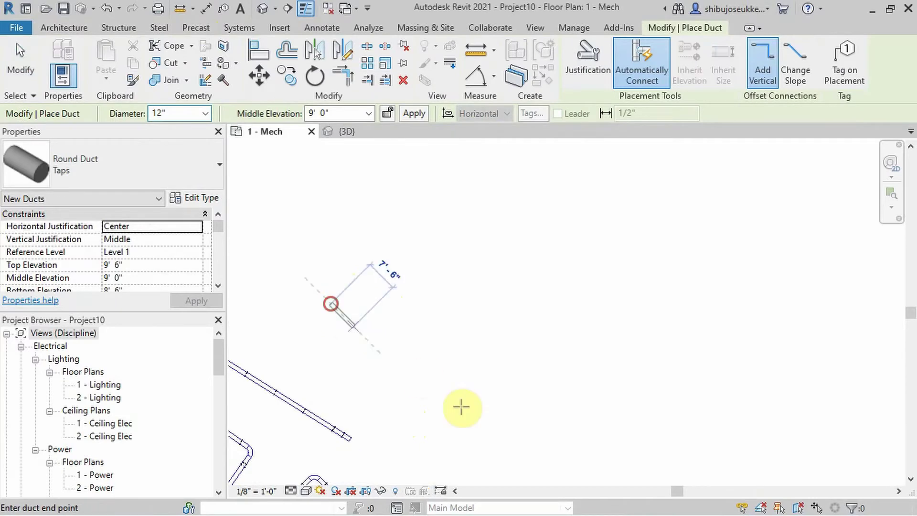
left_click(449, 399)
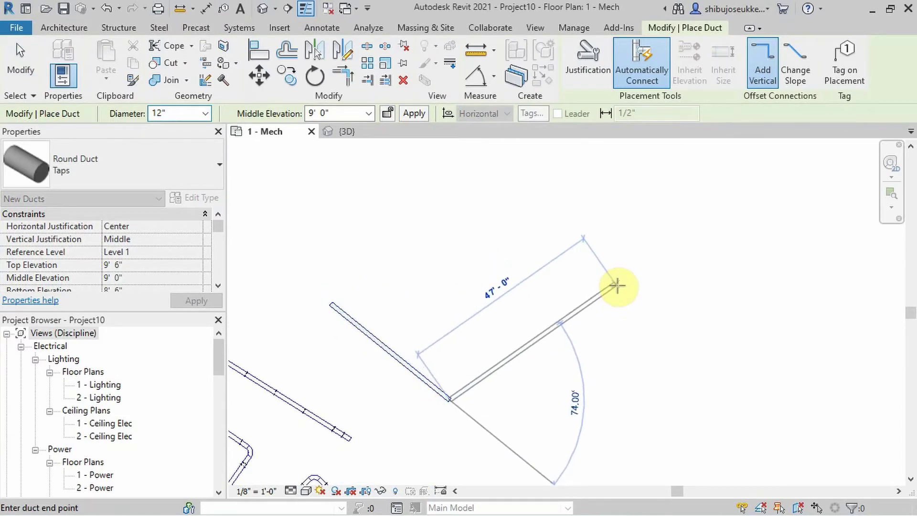
left_click(617, 284)
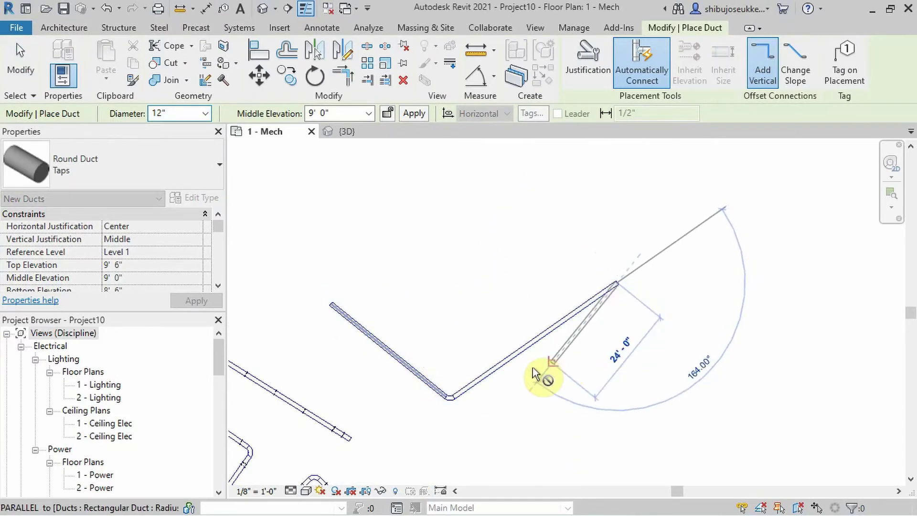
key("Escape")
key("Escape")
Add Duct Wrap insulation with a thickness of 2" to the whole V-shaped round duct run
left_click_drag(313, 209, 713, 408)
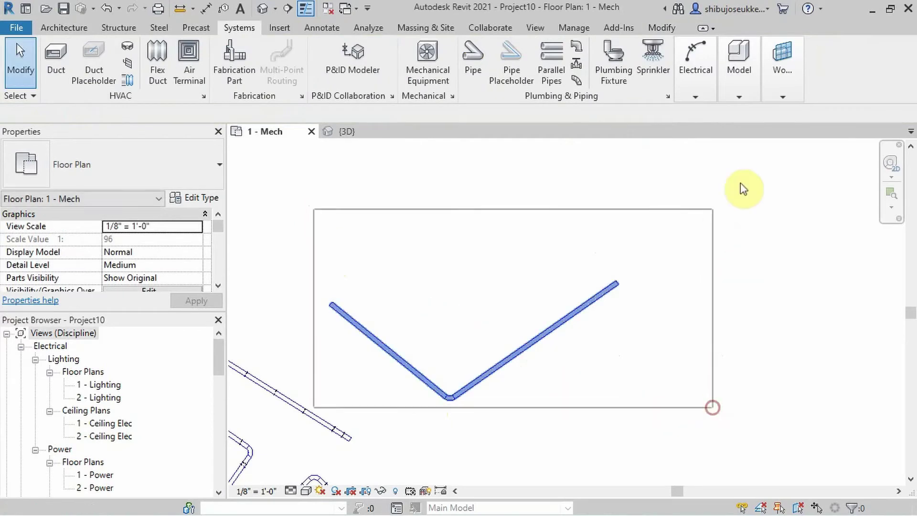
mouse_move(668, 89)
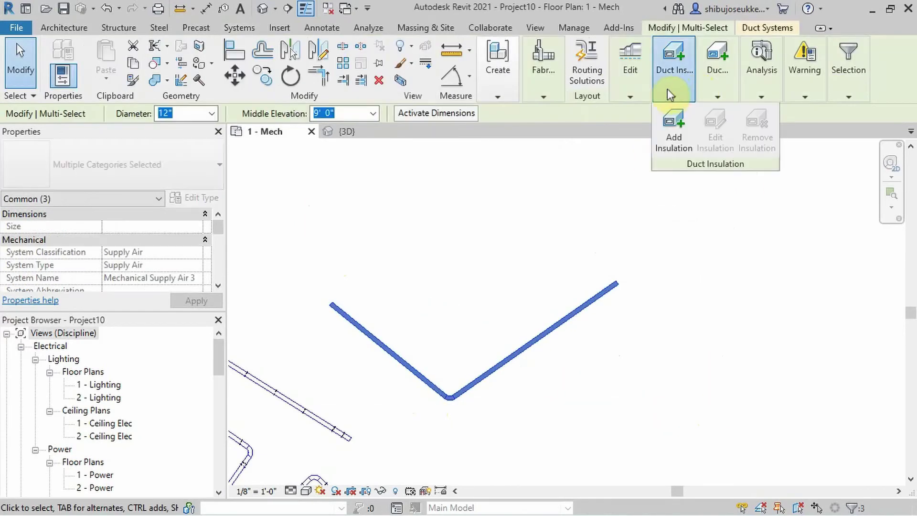
left_click(672, 142)
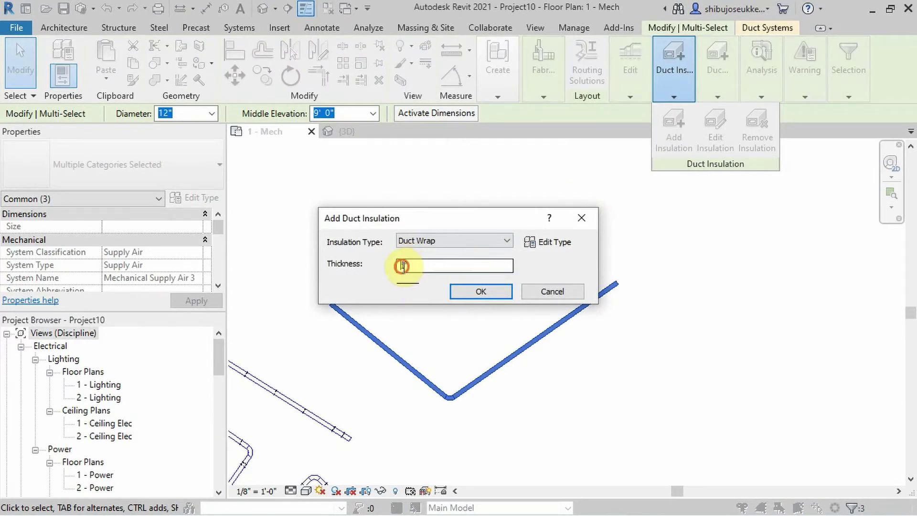
type("2")
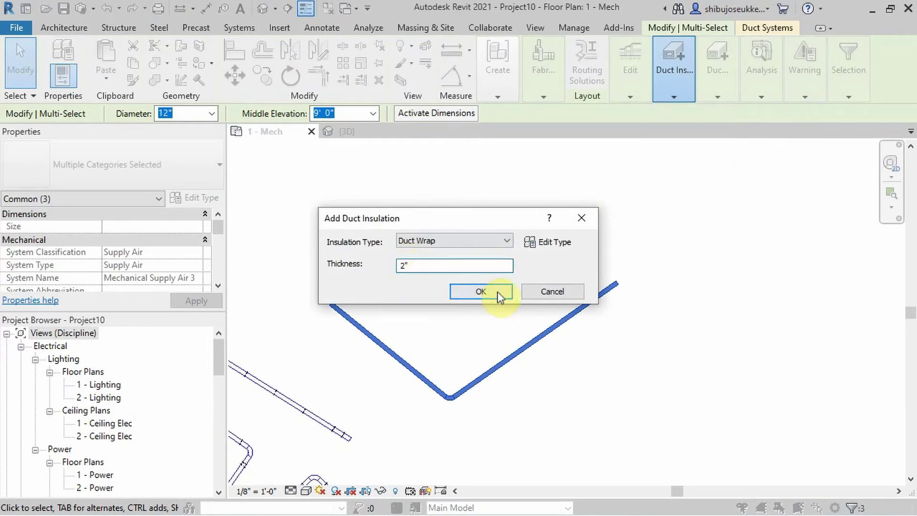
left_click(488, 291)
Run the Dynamo hanger graph with the Boolean set to False on the insulated round duct run, return to Revit and deselect
left_click_drag(521, 416, 423, 339)
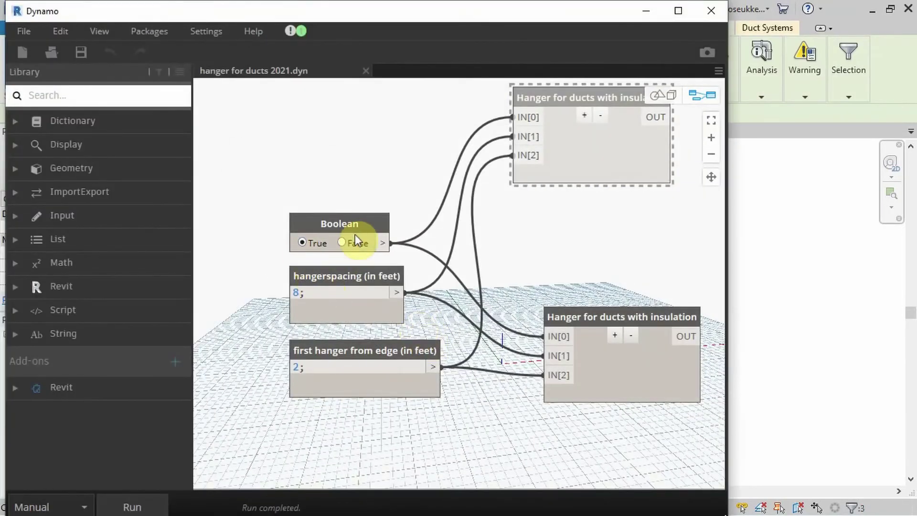
left_click(347, 242)
left_click(139, 502)
left_click(646, 11)
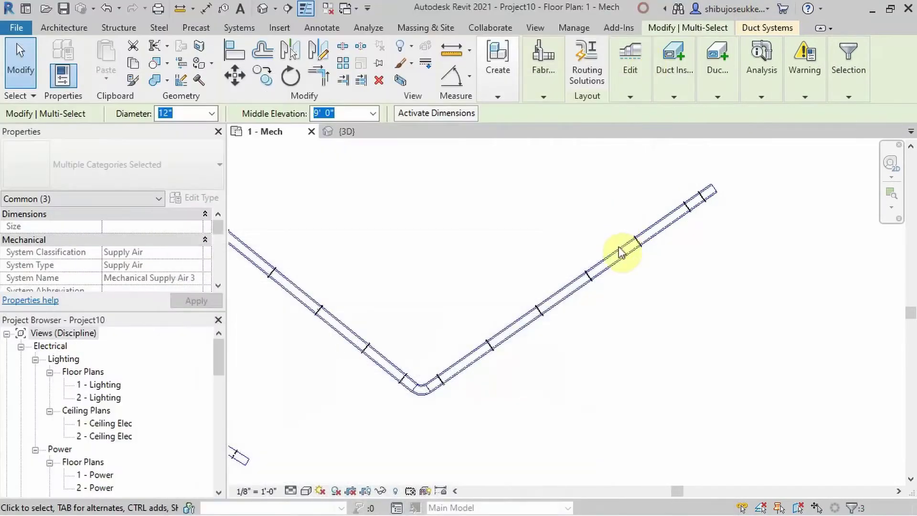
left_click(615, 345)
scroll(403, 240, "up", 2)
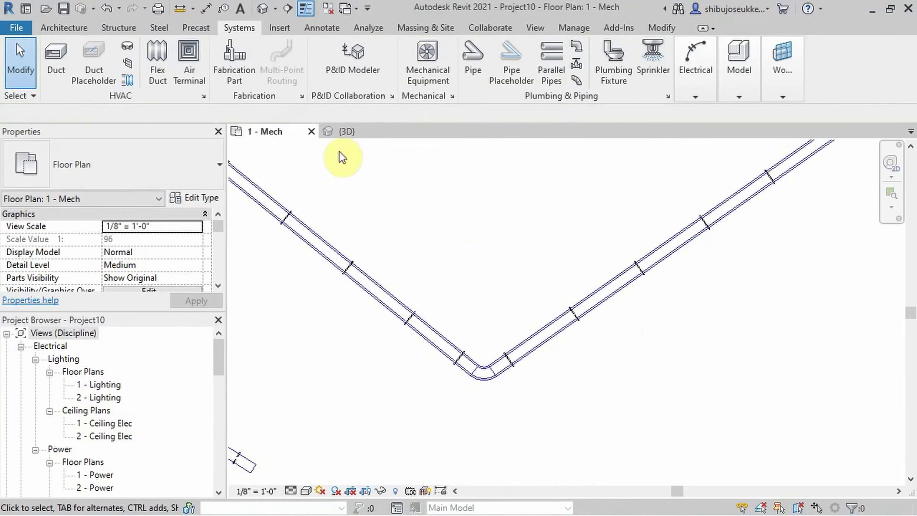
Examine the hangers around the insulated V-shaped round duct run and its elbow in the 3D view
left_click(337, 132)
scroll(642, 206, "up", 5)
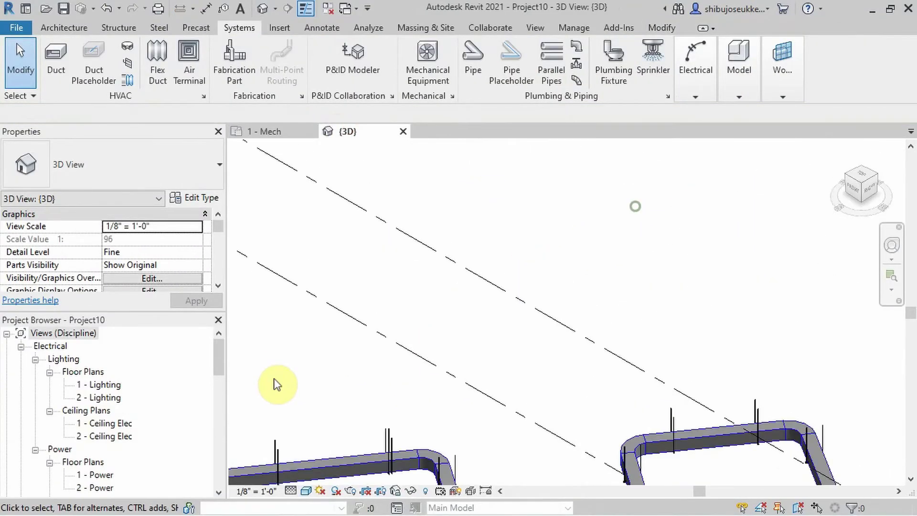
scroll(641, 307, "down", 3)
middle_click_drag(640, 307, 600, 418)
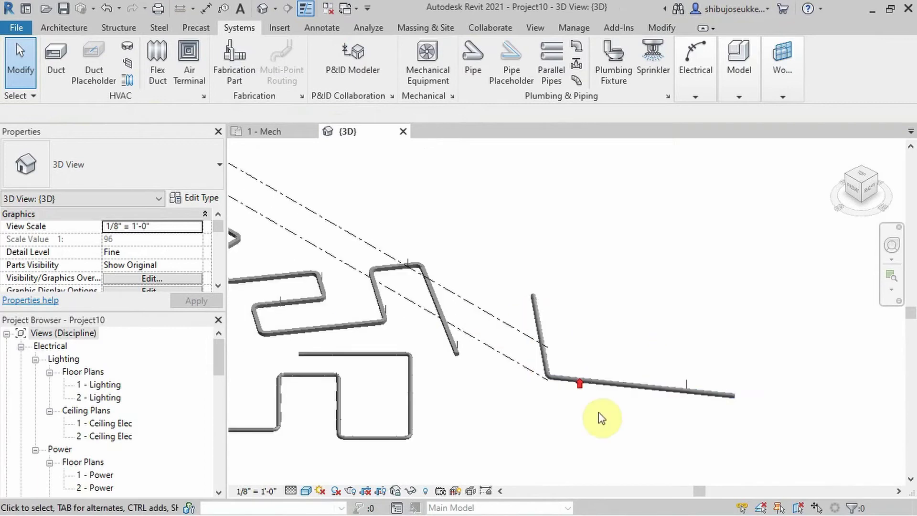
scroll(583, 311, "up", 5)
scroll(389, 268, "up", 6)
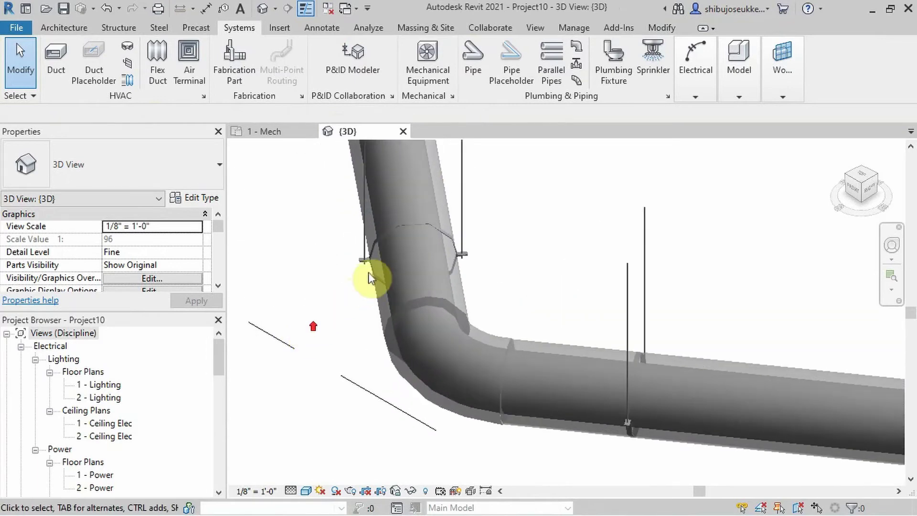
scroll(475, 424, "up", 2)
scroll(610, 430, "down", 3)
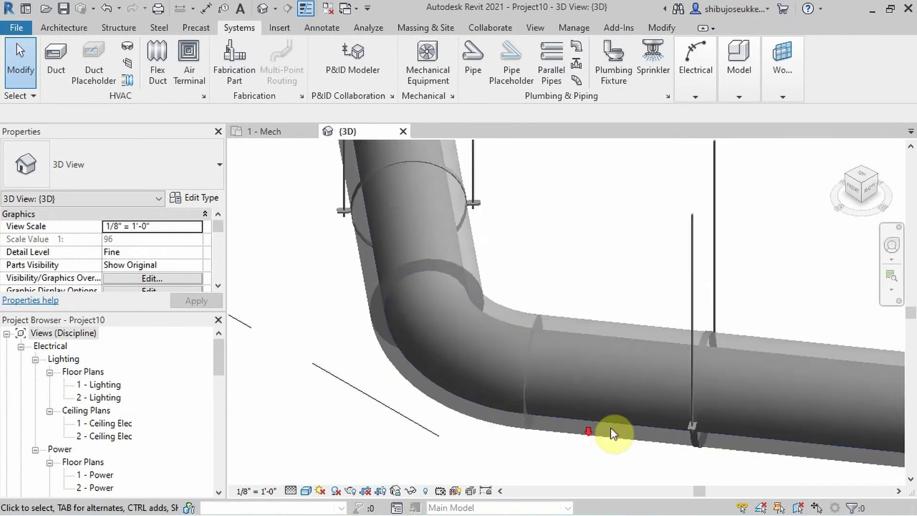
scroll(711, 297, "down", 3)
middle_click_drag(710, 297, 471, 406)
scroll(600, 348, "down", 2)
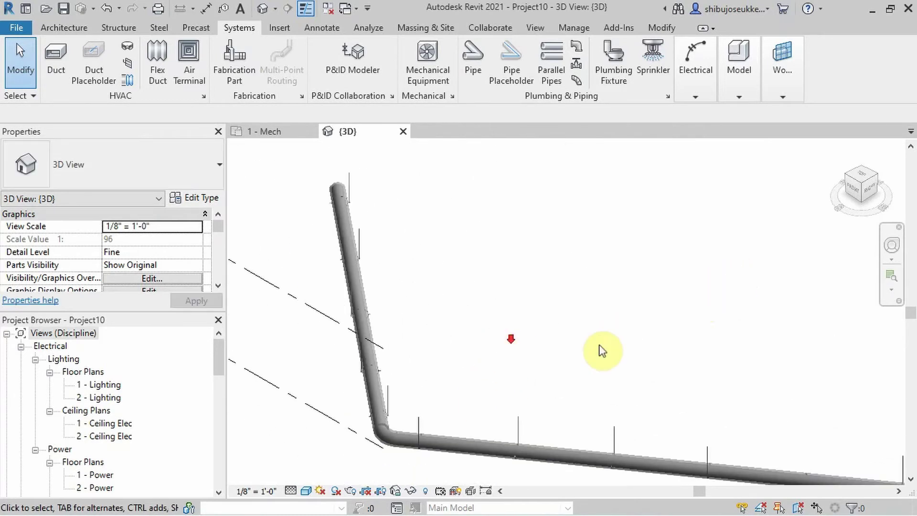
middle_click_drag(600, 348, 610, 328)
scroll(610, 328, "up", 2)
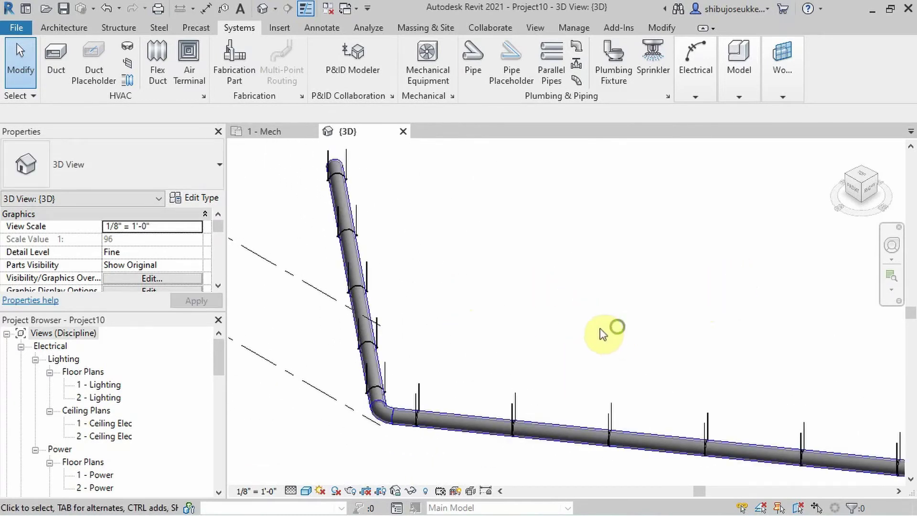
In the 1 - Mech plan, draw a stepped three-segment 12" x 12" Mitered Elbows / Taps rectangular duct run, its first segment about 33'-6" long
left_click(275, 130)
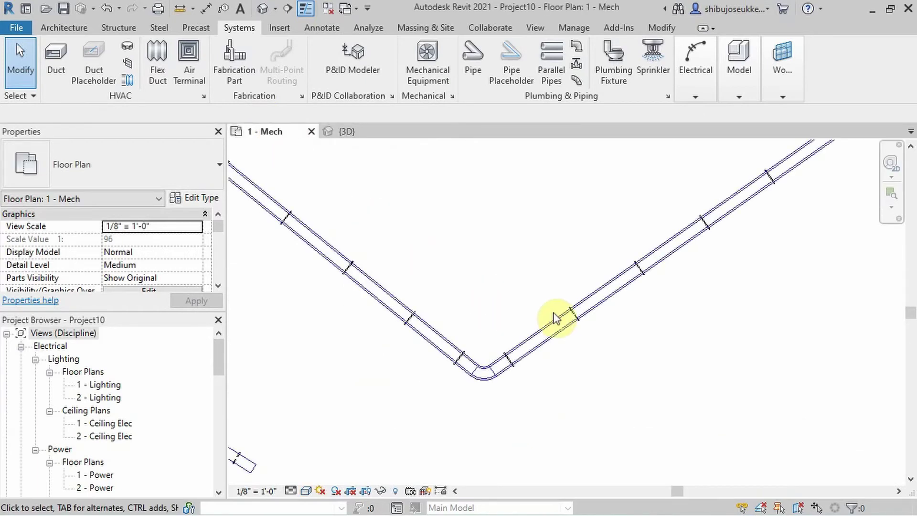
middle_click_drag(517, 254, 467, 454)
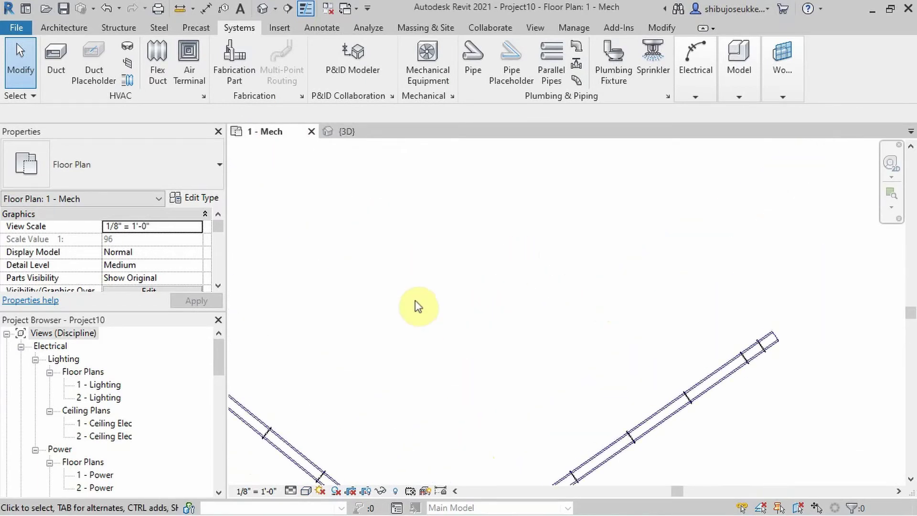
left_click(57, 52)
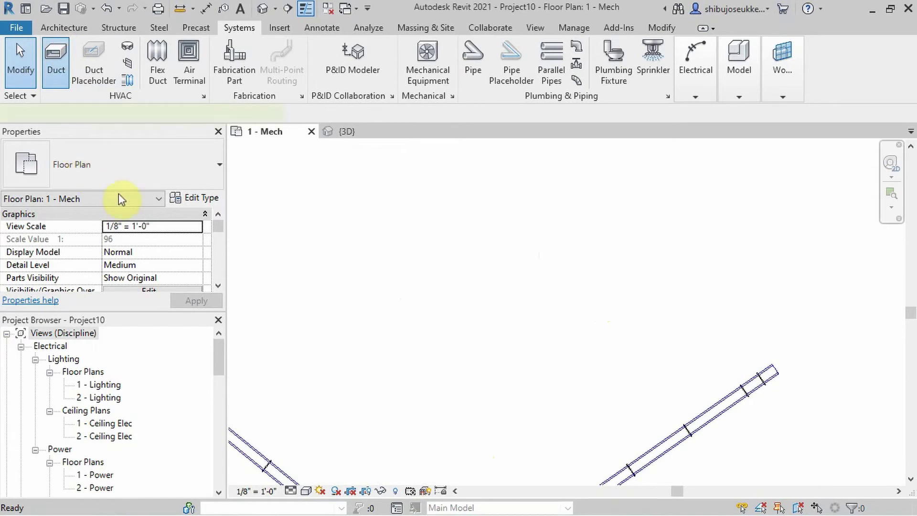
left_click(128, 174)
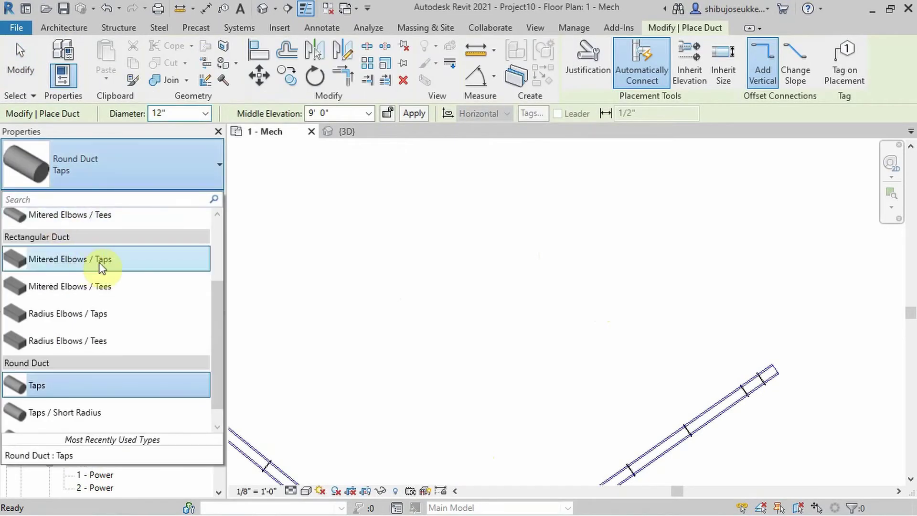
scroll(102, 268, "up", 3)
left_click(68, 365)
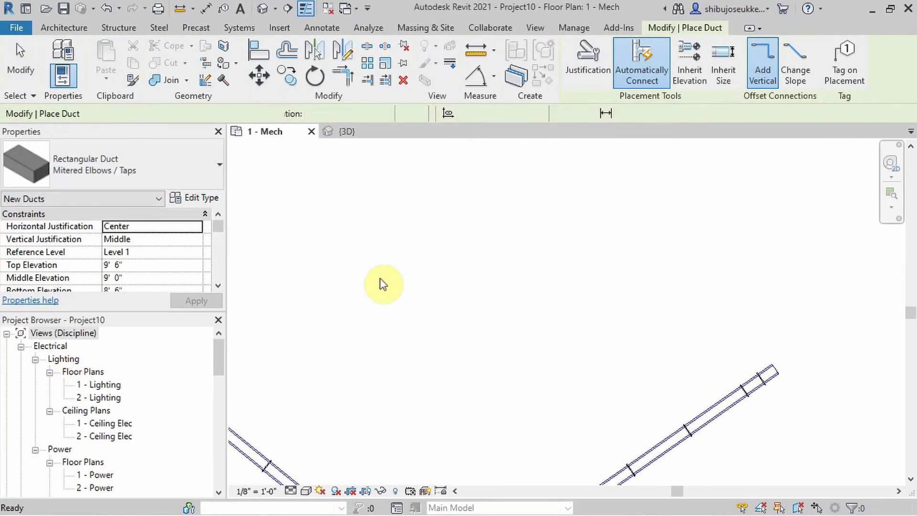
left_click(291, 261)
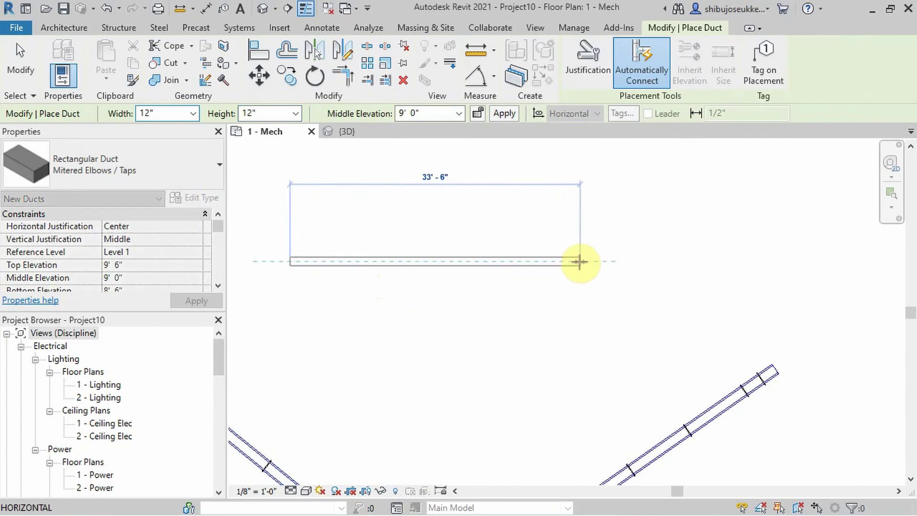
left_click(580, 261)
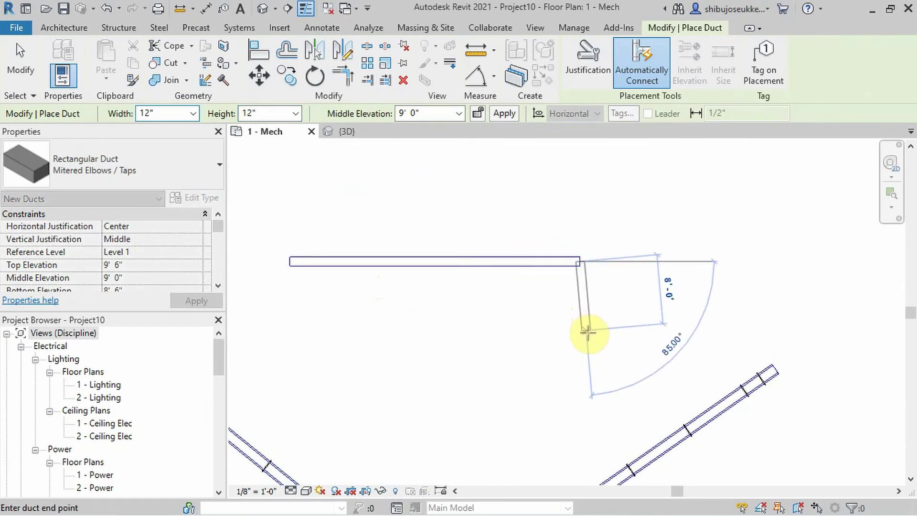
left_click(585, 340)
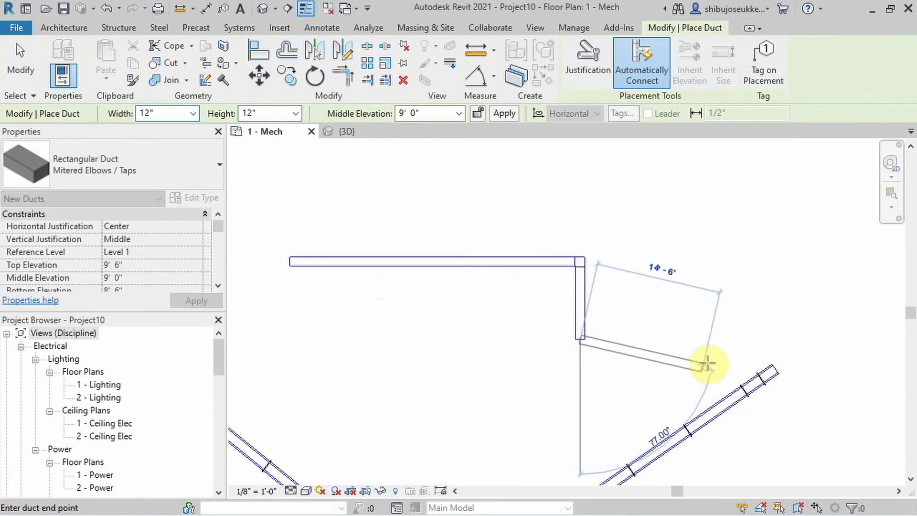
left_click(697, 339)
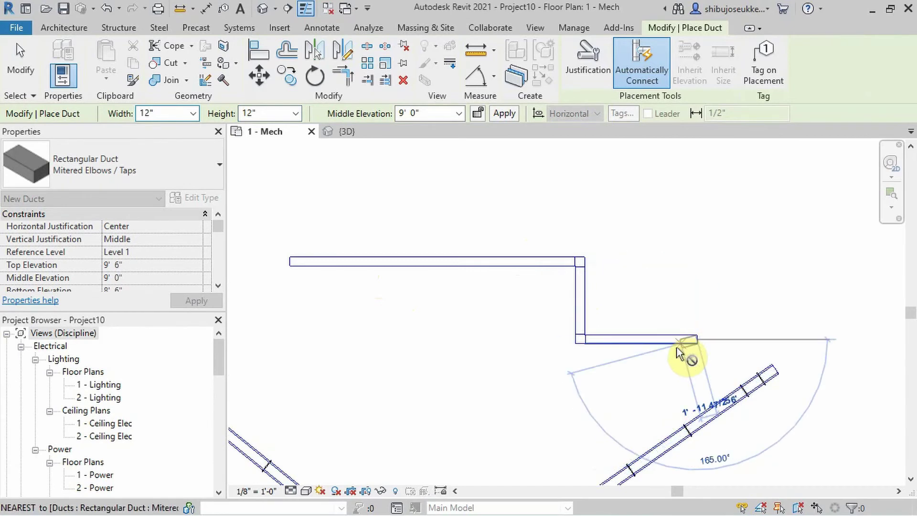
key("Escape")
key("Escape")
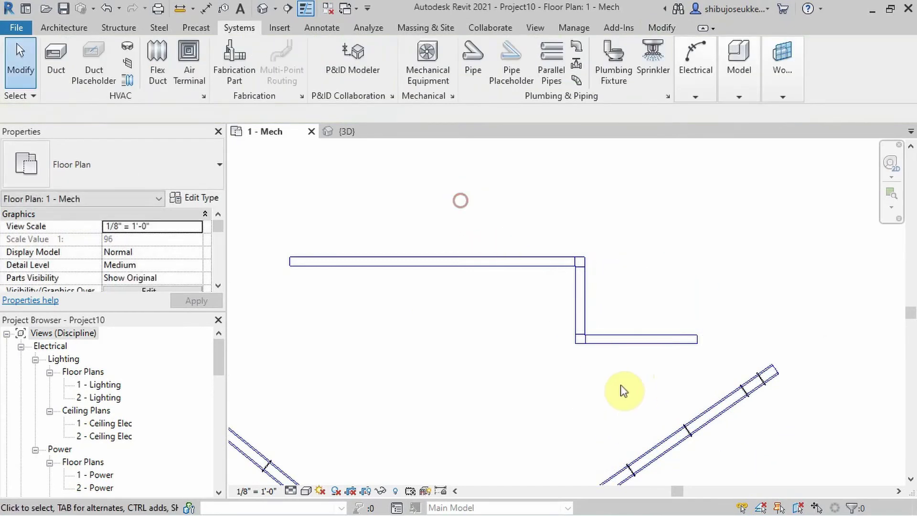
Add Duct Wrap insulation with a thickness of 2" to the stepped rectangular duct run
left_click_drag(617, 377, 495, 219)
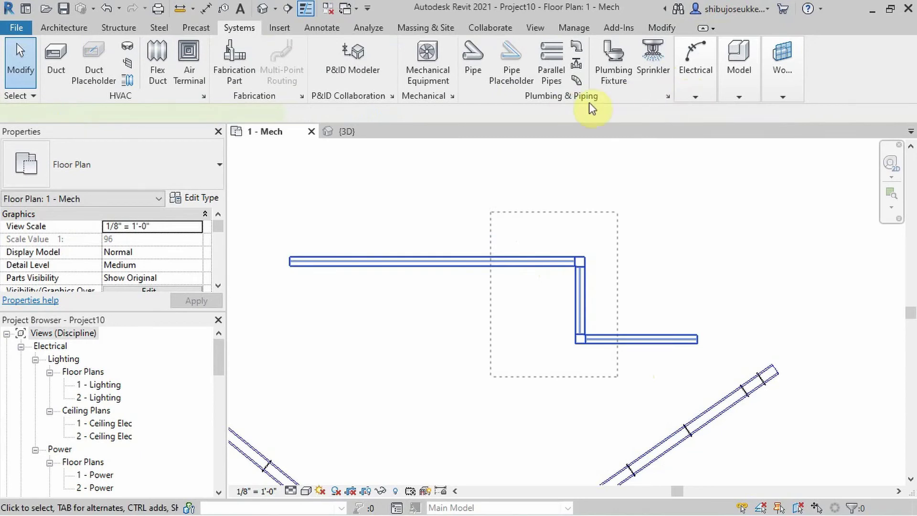
left_click_drag(592, 109, 678, 84)
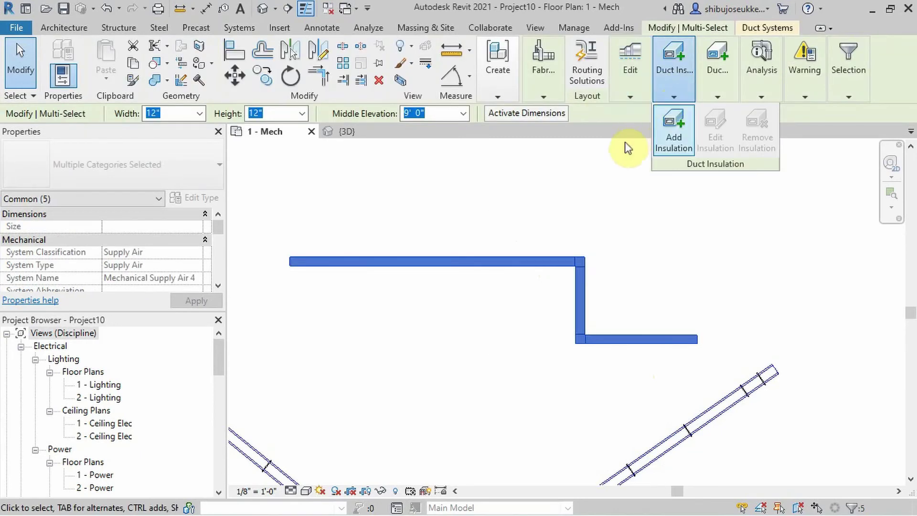
left_click(672, 134)
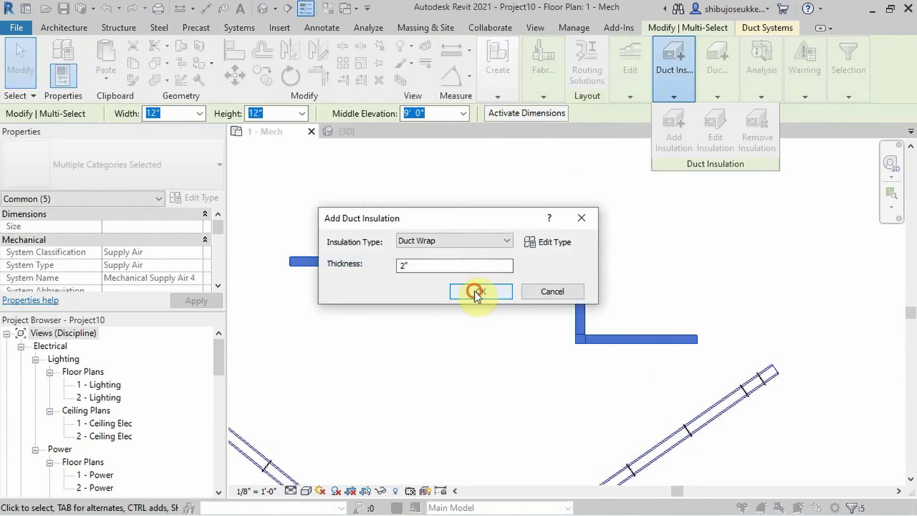
left_click(477, 291)
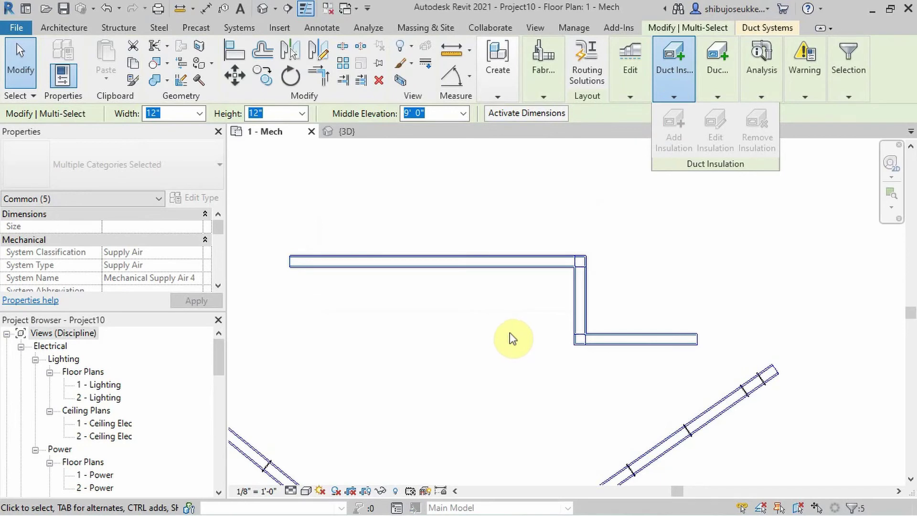
Run the Dynamo hanger graph with the Boolean set to True on the insulated rectangular run, return to Revit and deselect
key("alt+Tab")
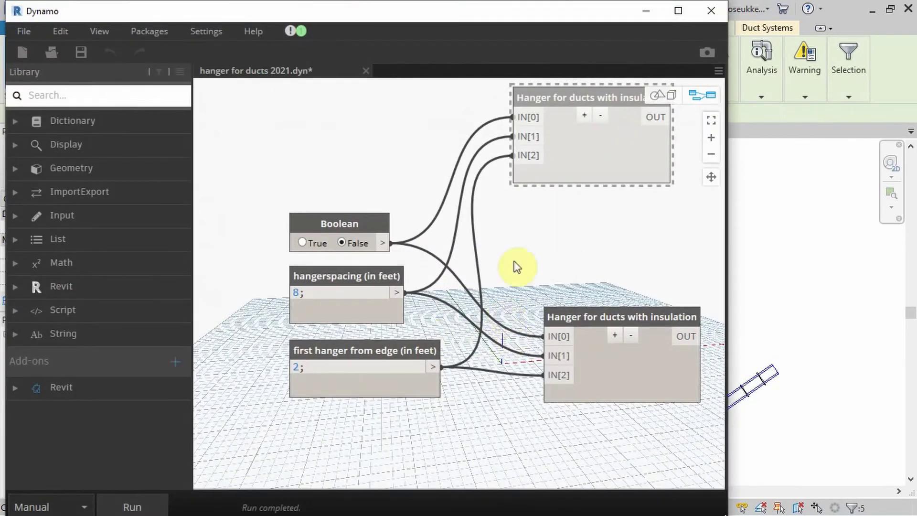
left_click(144, 492)
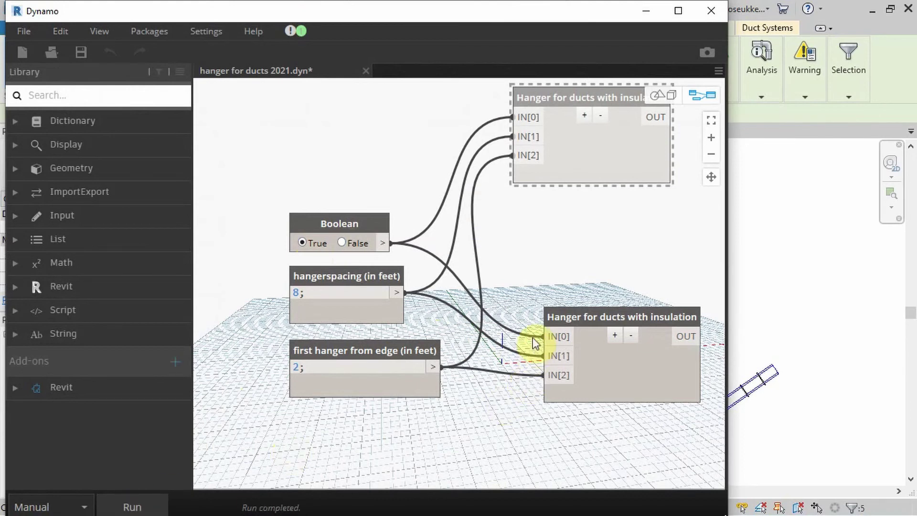
left_click(647, 14)
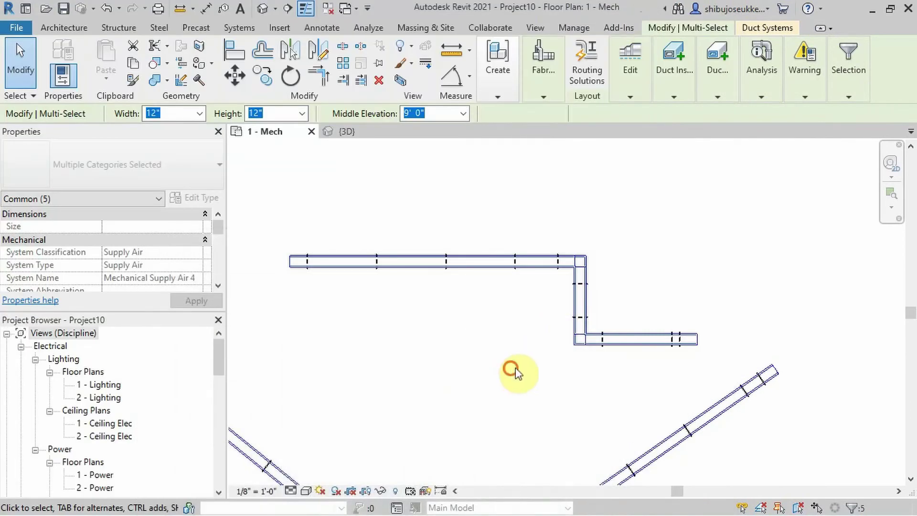
left_click(512, 368)
Set the floor plan's visual style to Wireframe and its detail level to Fine to inspect the rectangular duct's hangers
scroll(528, 289, "up", 4)
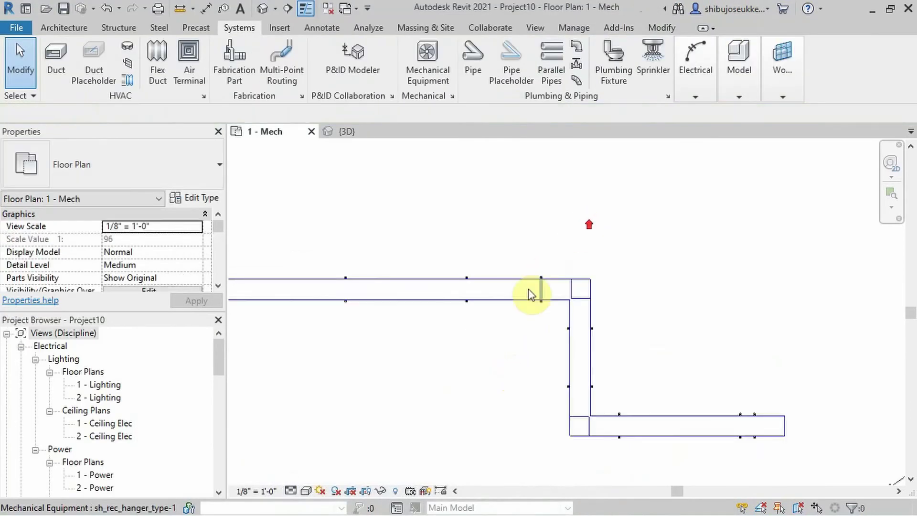
left_click(309, 489)
left_click(335, 427)
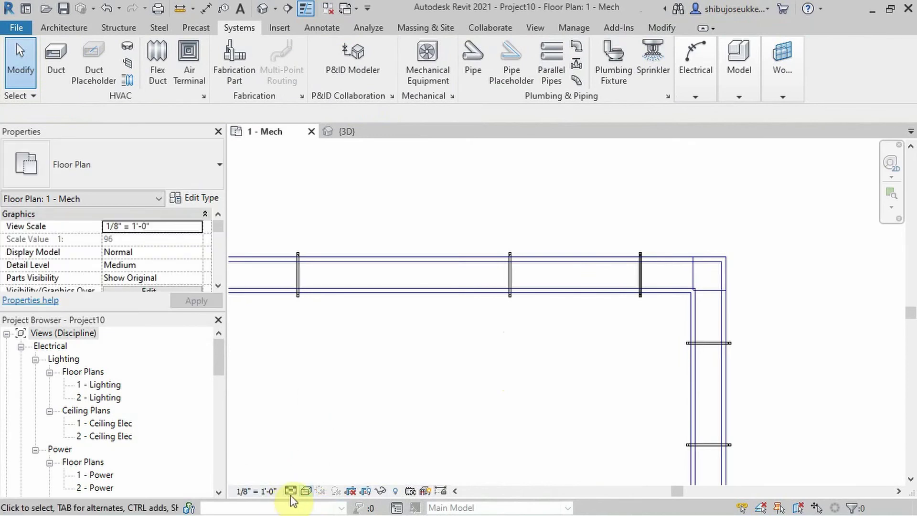
left_click(291, 491)
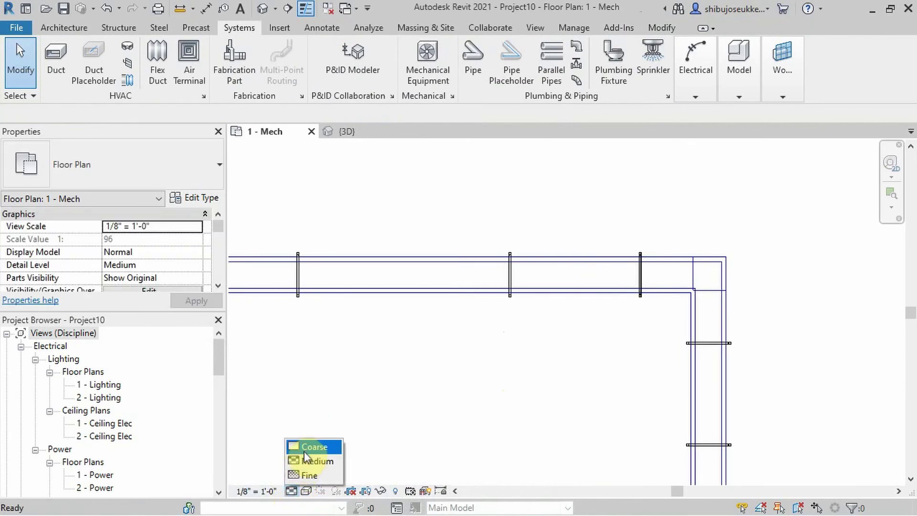
left_click(310, 476)
scroll(544, 279, "up", 2)
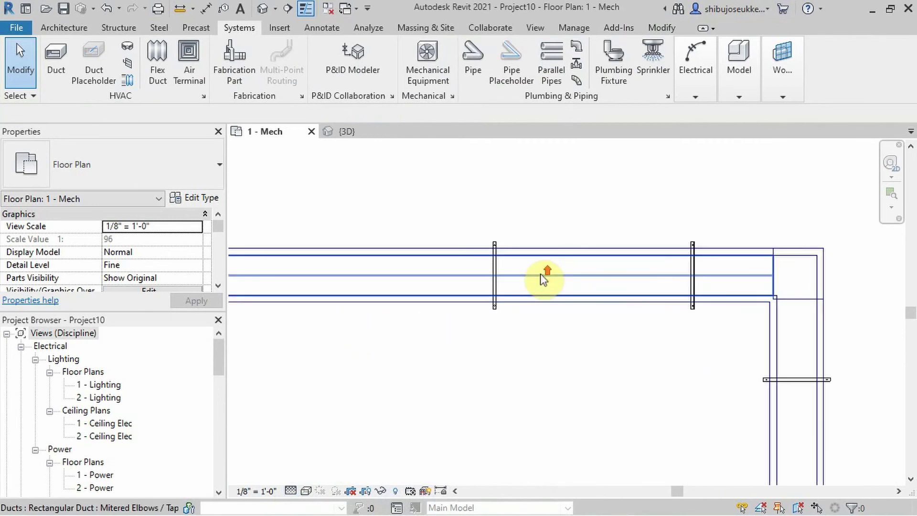
middle_click_drag(542, 276, 504, 278)
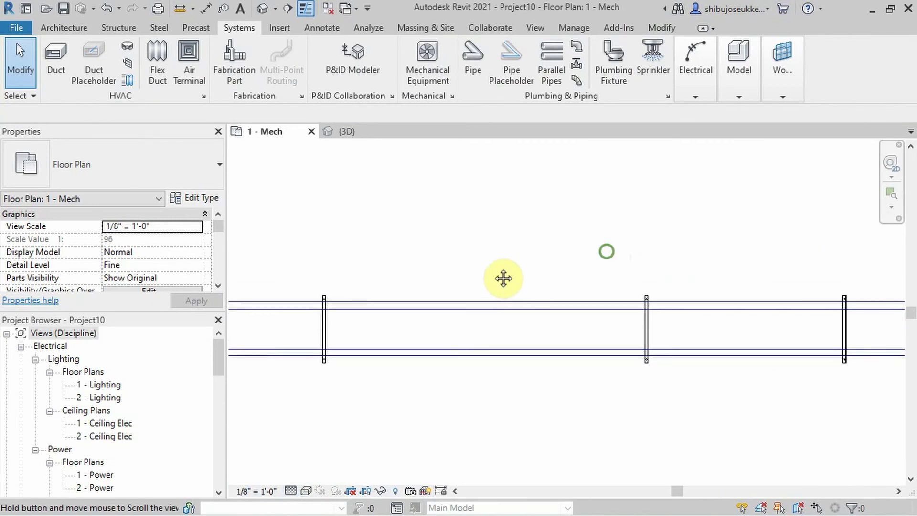
Examine the hangers along the insulated rectangular duct run in the 3D view, including the supports beneath the duct
left_click(345, 132)
middle_click_drag(504, 345, 446, 413)
scroll(444, 353, "up", 8)
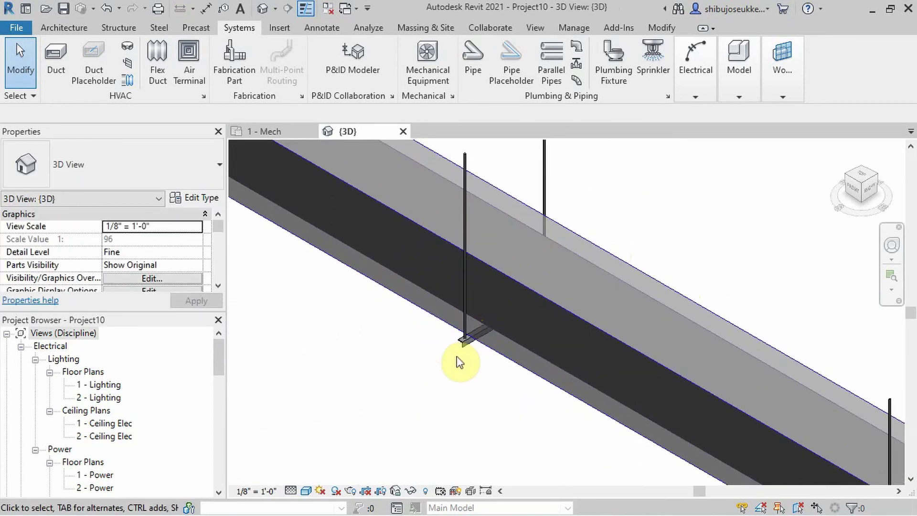
scroll(457, 356, "down", 5)
middle_click_drag(512, 311, 540, 342)
scroll(497, 290, "down", 2)
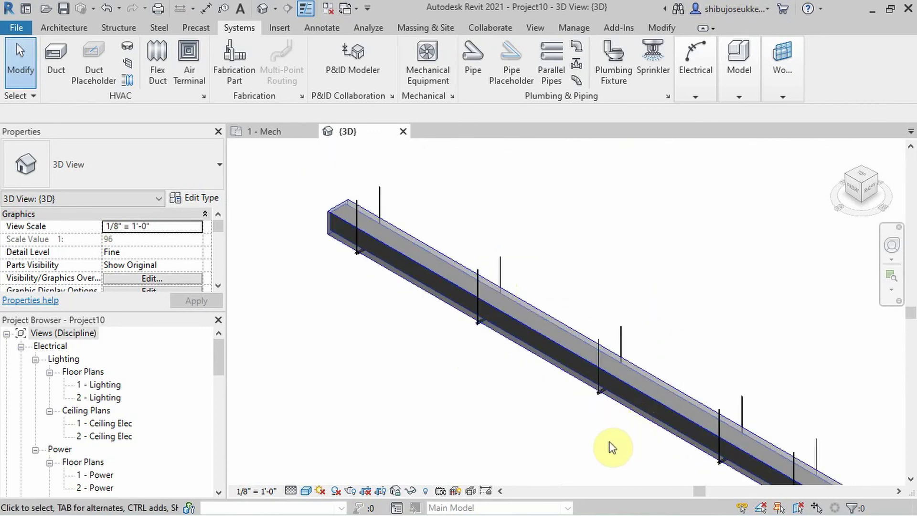
scroll(612, 448, "down", 1)
middle_click_drag(613, 448, 576, 357)
Examine the hangers along the insulated round duct near the end of the rectangular run in 3D
scroll(737, 389, "up", 4)
middle_click_drag(762, 417, 712, 278)
scroll(580, 262, "down", 3)
middle_click_drag(723, 379, 767, 239)
scroll(786, 419, "up", 2)
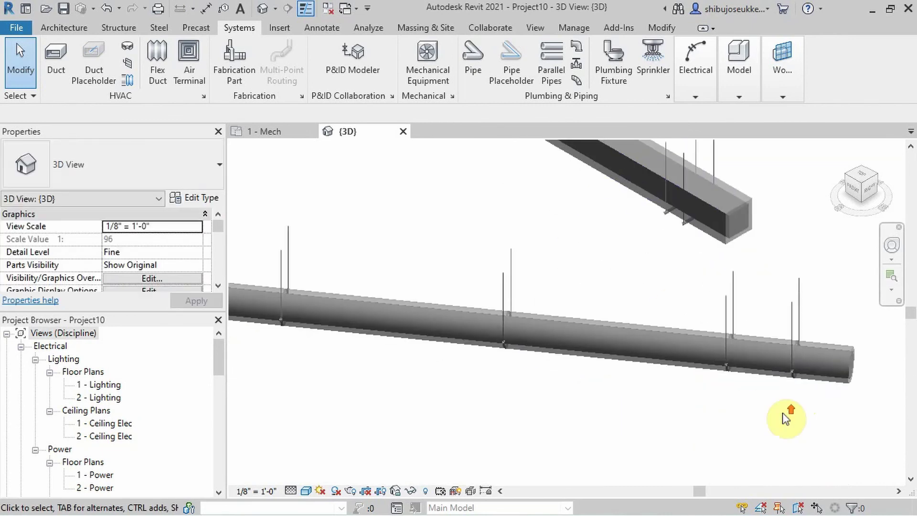
Inspect the hangers on the straight segments and around the elbows of the multi-turn round duct runs from different 3D angles
scroll(788, 418, "down", 3)
scroll(636, 327, "up", 4)
middle_click_drag(637, 327, 821, 248)
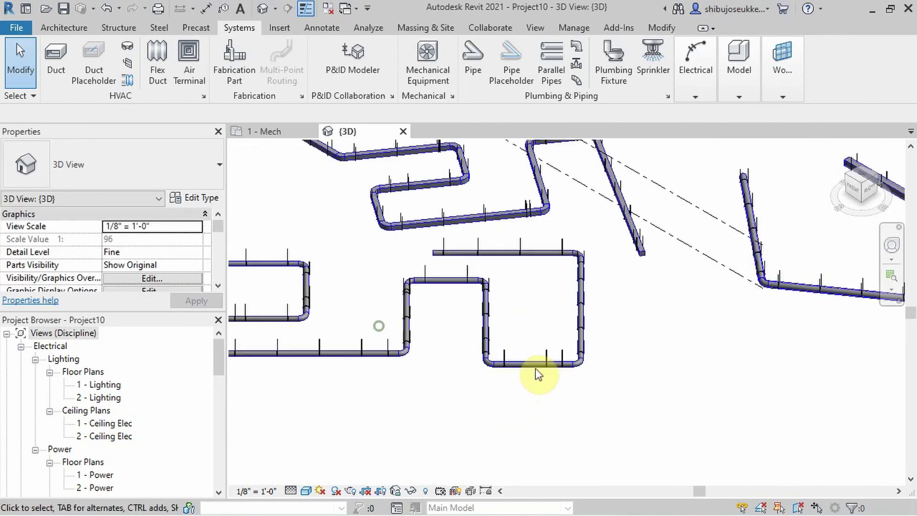
scroll(417, 292, "up", 5)
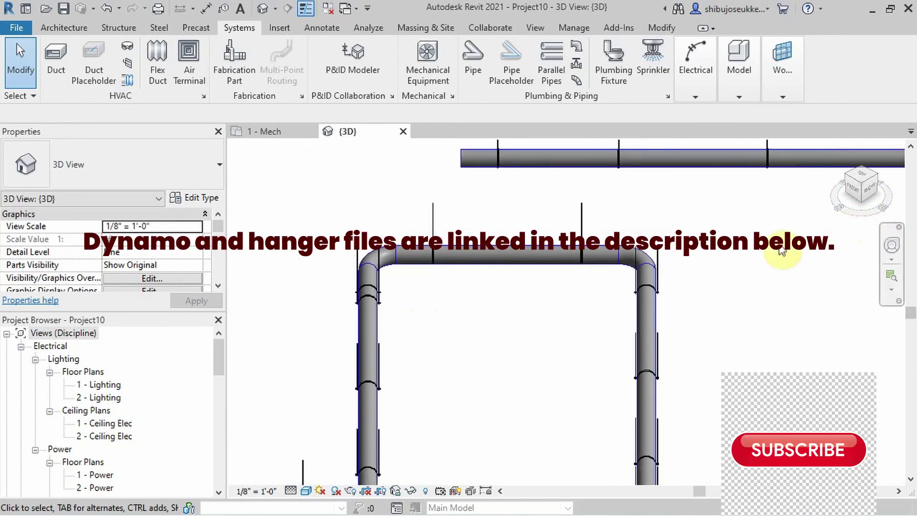
middle_click_drag(585, 358, 499, 442, "shift")
scroll(580, 287, "down", 5)
scroll(660, 443, "up", 3)
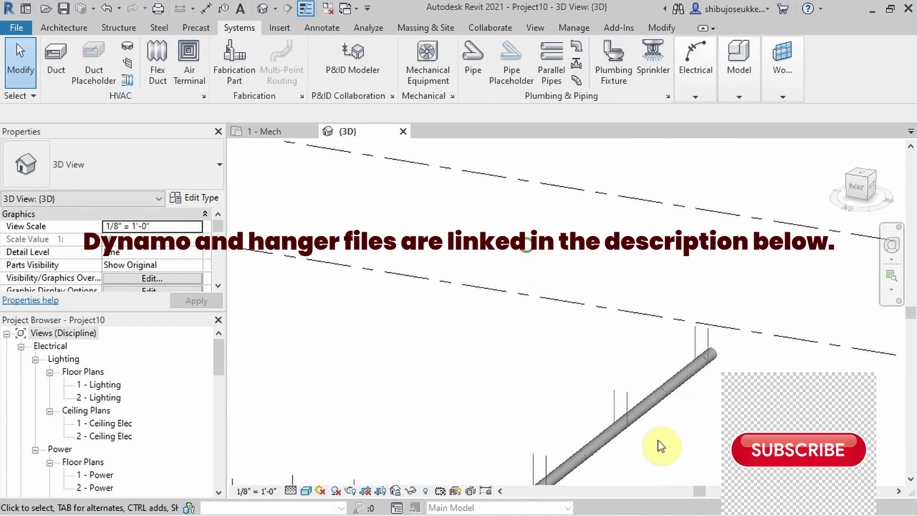
scroll(609, 360, "down", 3)
scroll(423, 385, "up", 3)
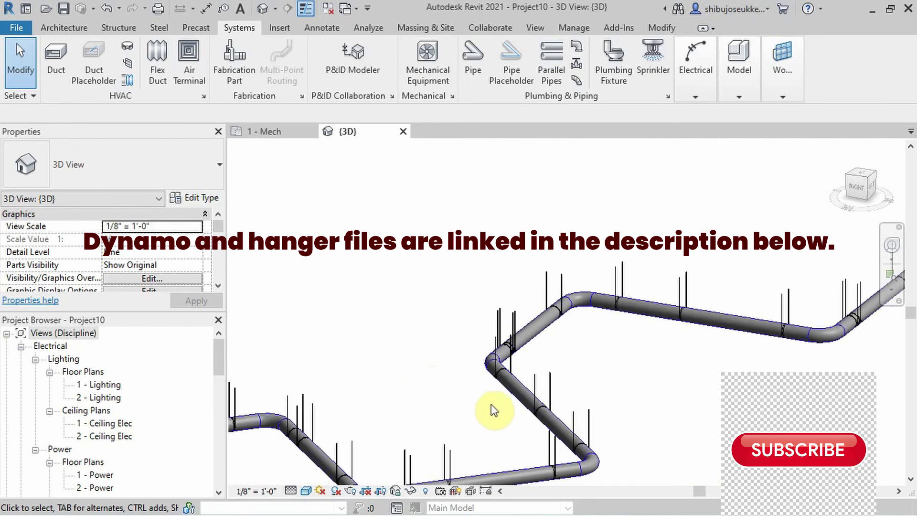